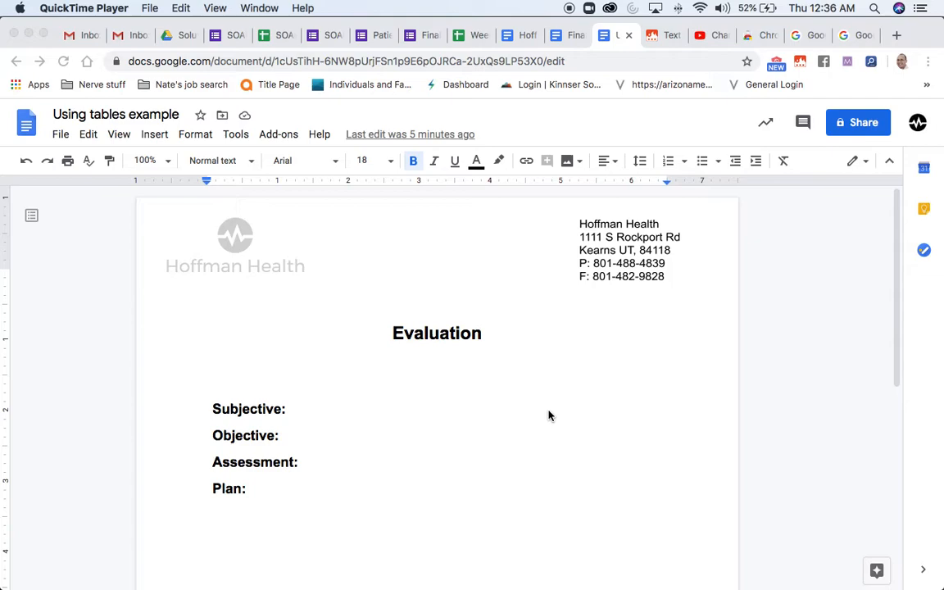
- Examine the header logo and address, the Evaluation title, and the borderless table holding the Subjective, Objective, Assessment and Plan headings
{"action": "left_click", "coordinate": [364, 246]}
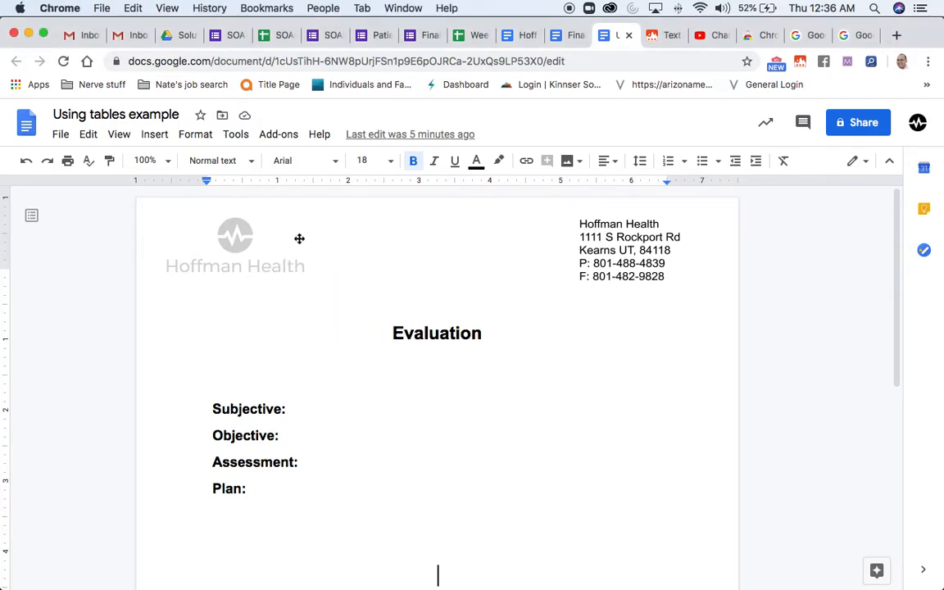
{"action": "left_click", "coordinate": [248, 246]}
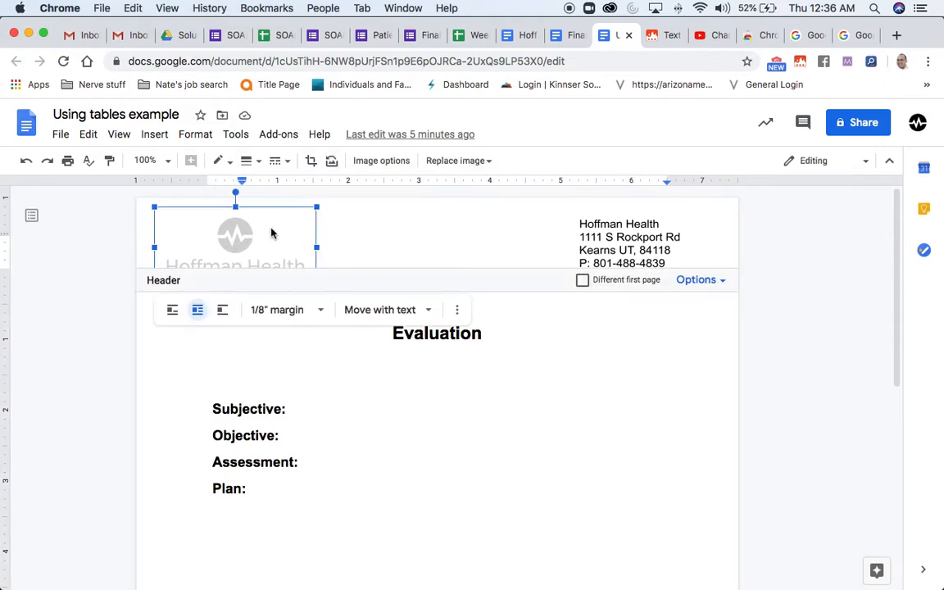
{"action": "left_click", "coordinate": [154, 136]}
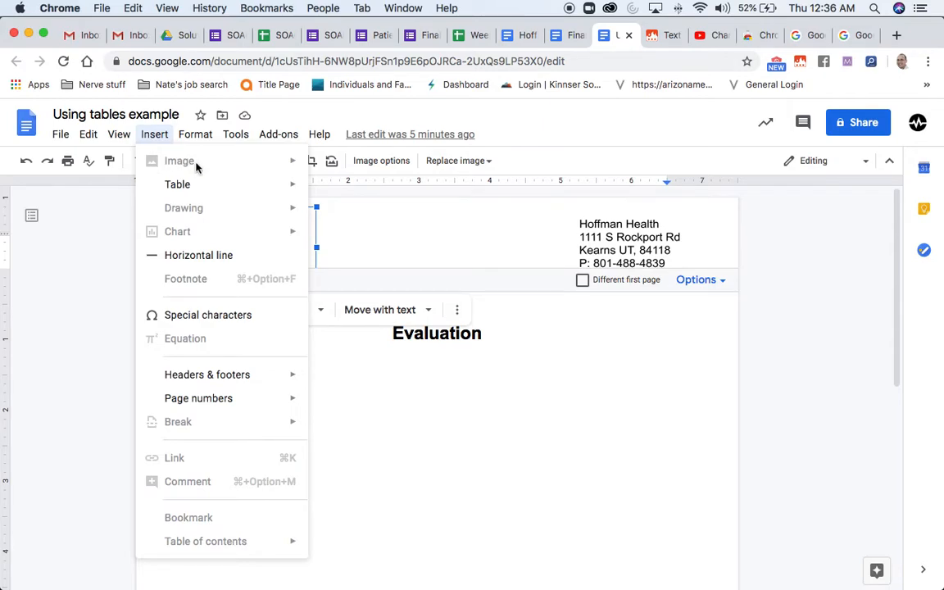
{"action": "left_click", "coordinate": [403, 233]}
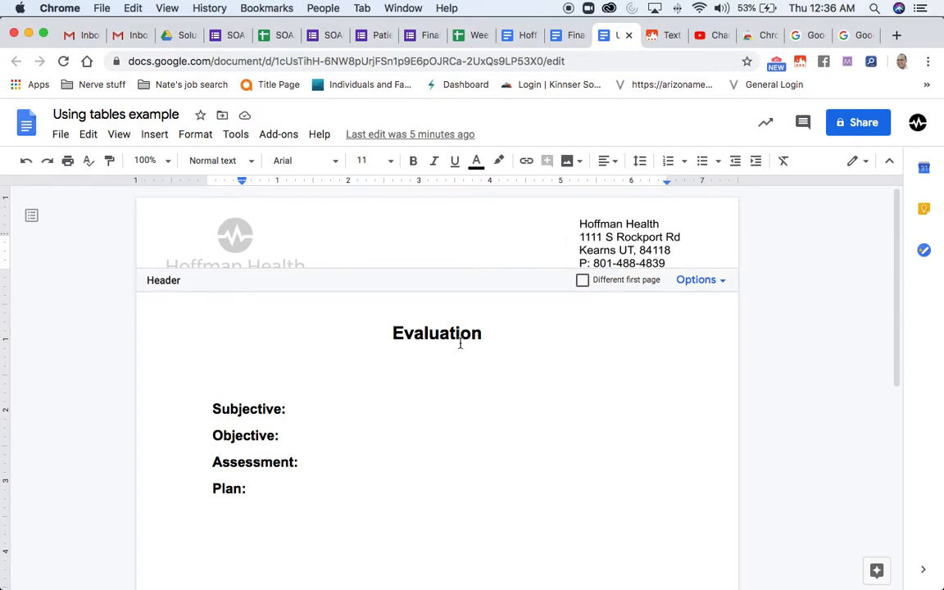
{"action": "left_click", "coordinate": [430, 333]}
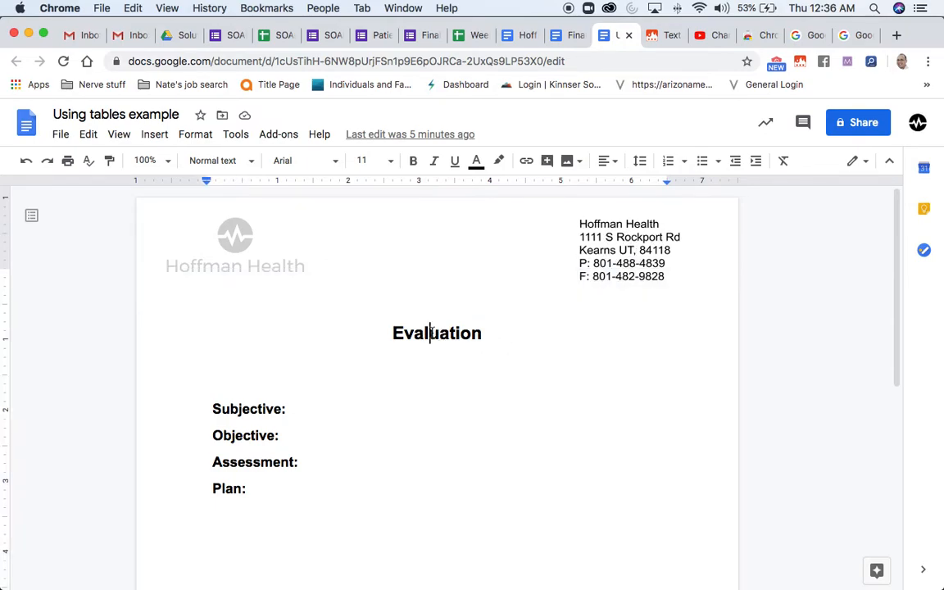
{"action": "double_click", "coordinate": [430, 333]}
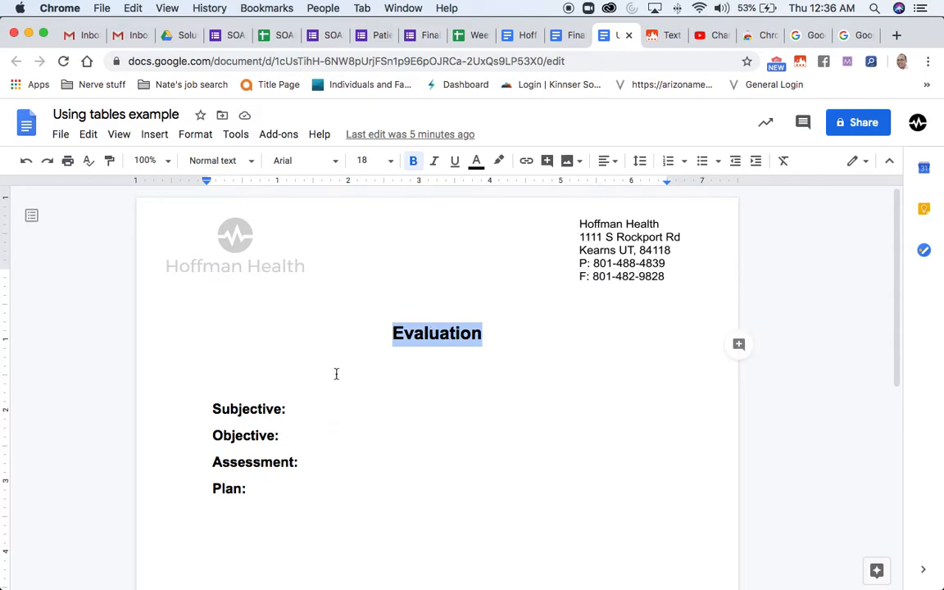
{"action": "left_click", "coordinate": [289, 362]}
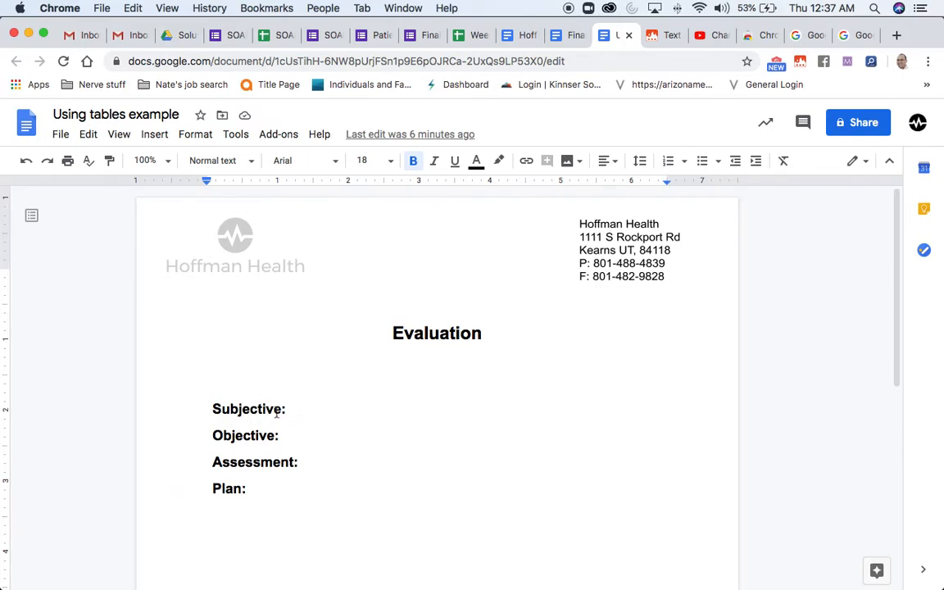
{"action": "left_click", "coordinate": [400, 445]}
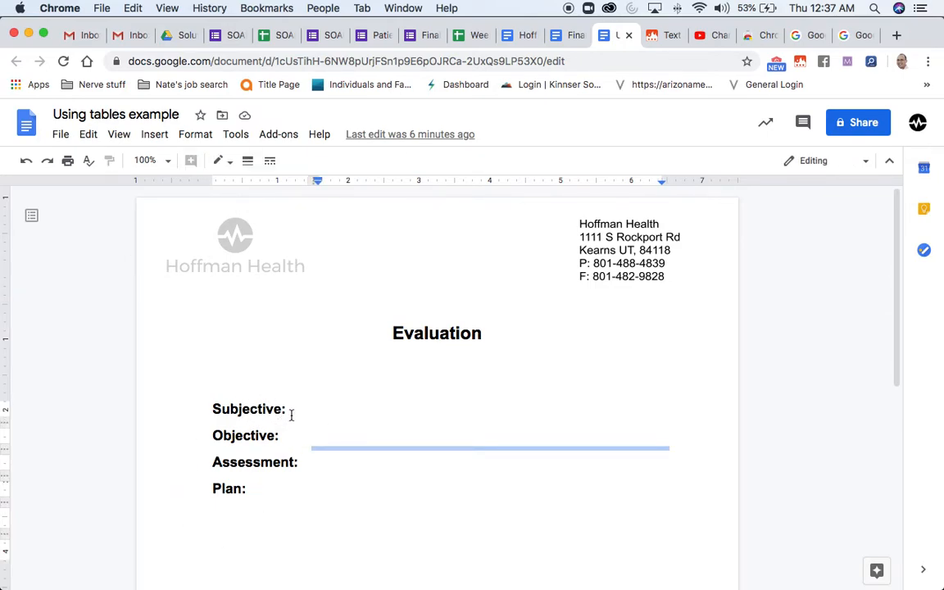
{"action": "left_click_drag", "start_coordinate": [214, 407], "coordinate": [287, 486]}
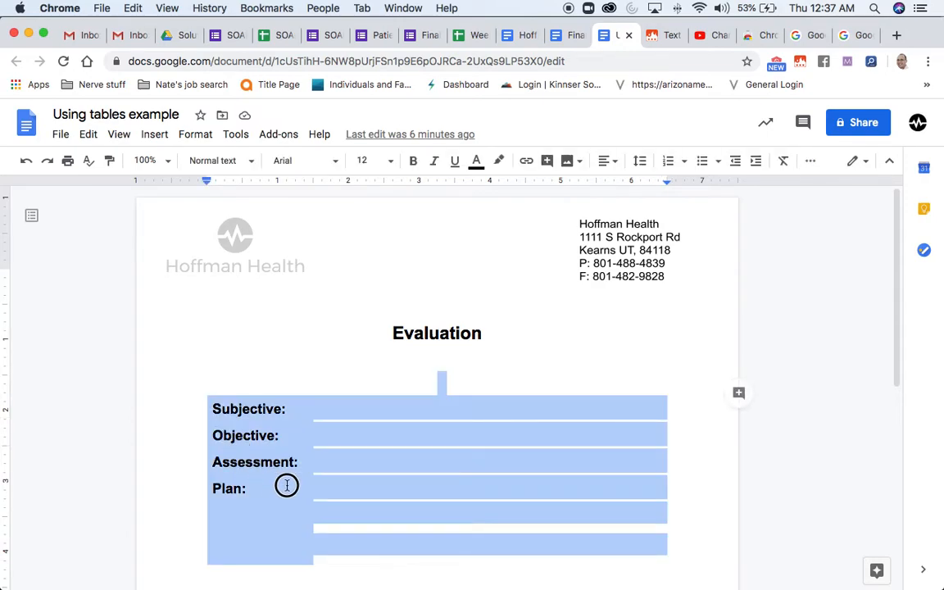
{"action": "left_click", "coordinate": [412, 457]}
{"action": "scroll", "coordinate": [398, 445], "scroll_direction": "down", "scroll_amount": 3}
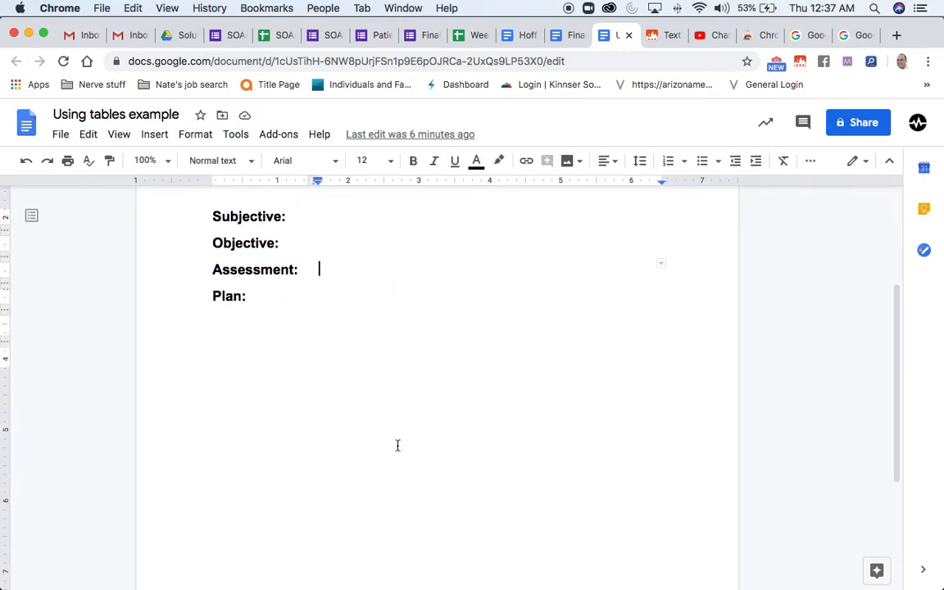
- Insert a table with two columns and four rows in the empty area below the Plan heading
{"action": "left_click", "coordinate": [324, 383]}
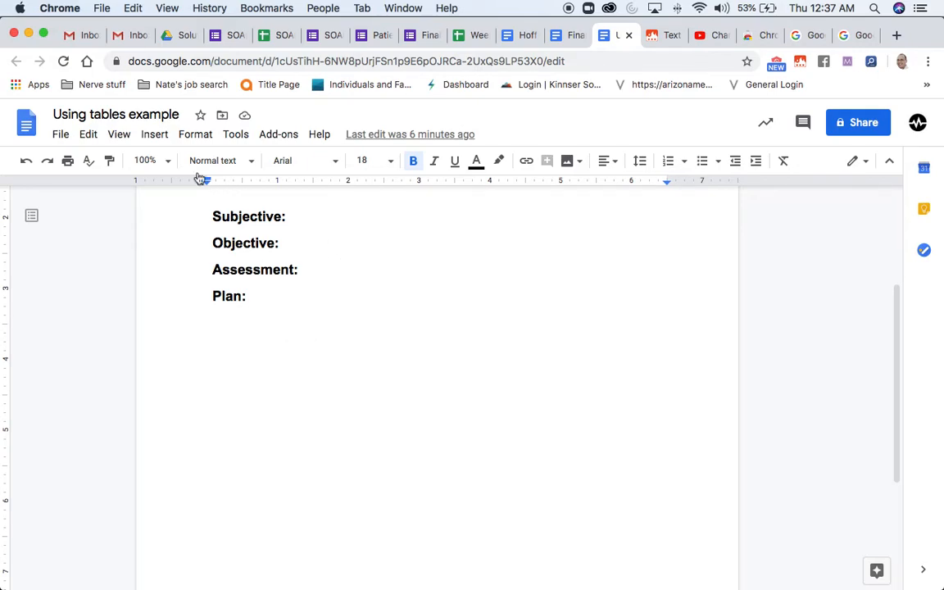
{"action": "left_click", "coordinate": [153, 135]}
{"action": "mouse_move", "coordinate": [177, 190]}
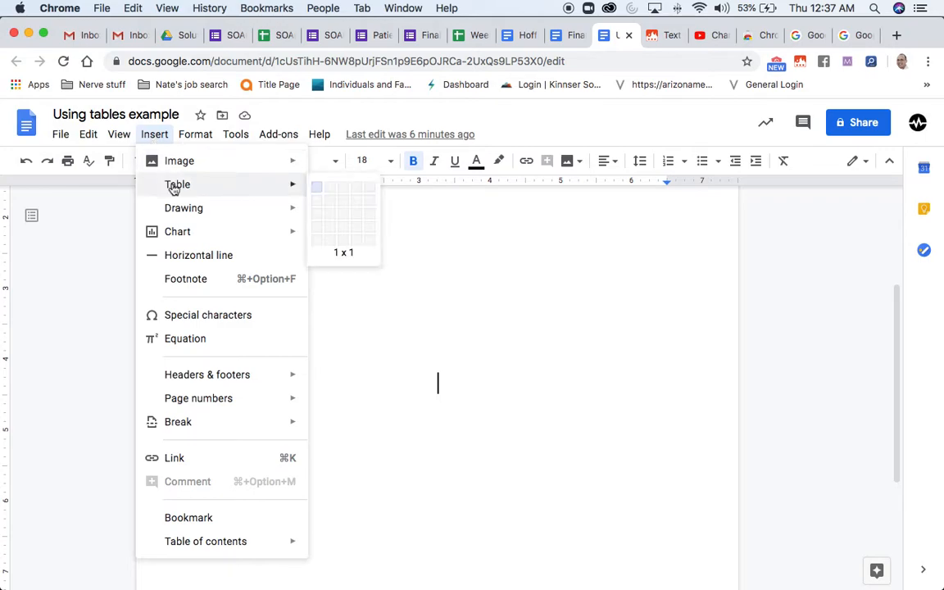
{"action": "left_click", "coordinate": [333, 231]}
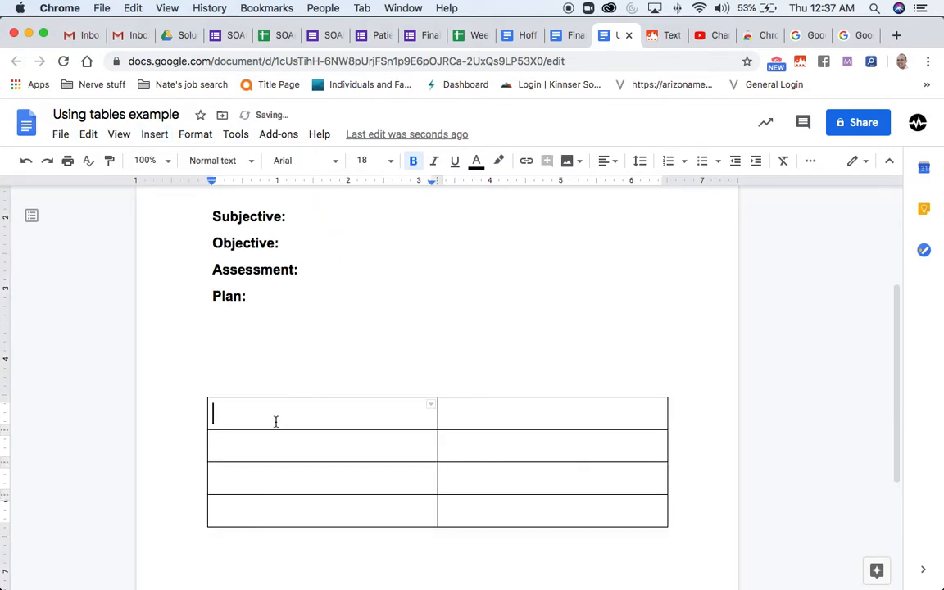
- Label the new table's first-column cells Subjective, Objective, Assessment and Plan, one per row
{"action": "type", "text": "Subjective"}
{"action": "key", "text": "Down"}
{"action": "type", "text": "Objective"}
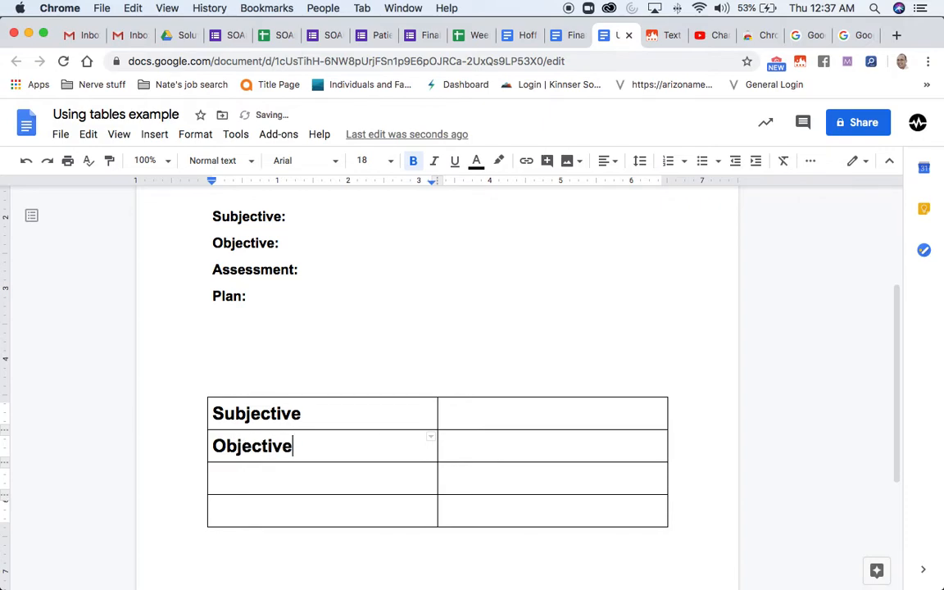
{"action": "key", "text": "Down"}
{"action": "type", "text": "Assessment"}
{"action": "key", "text": "Tab"}
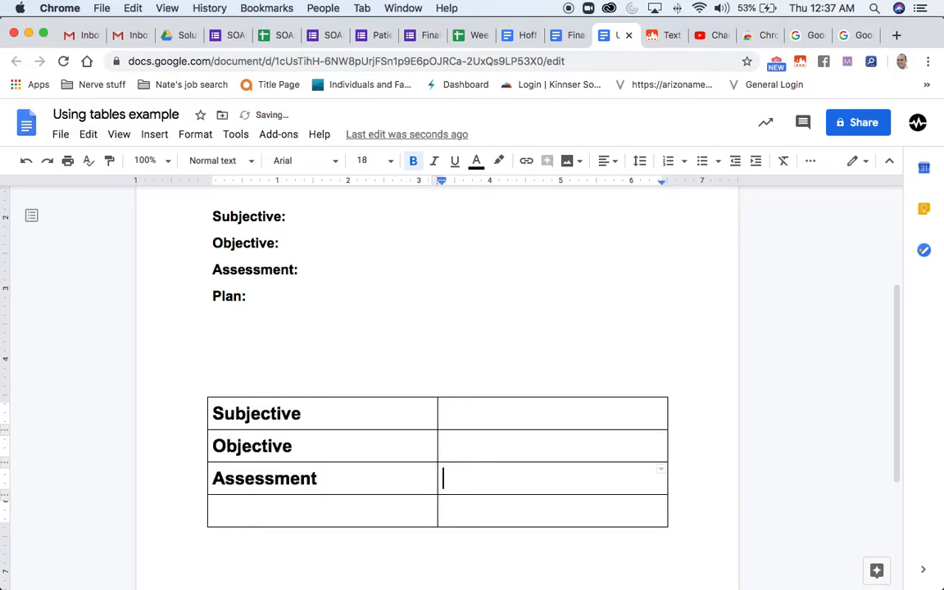
{"action": "key", "text": "Tab"}
{"action": "type", "text": "Plan"}
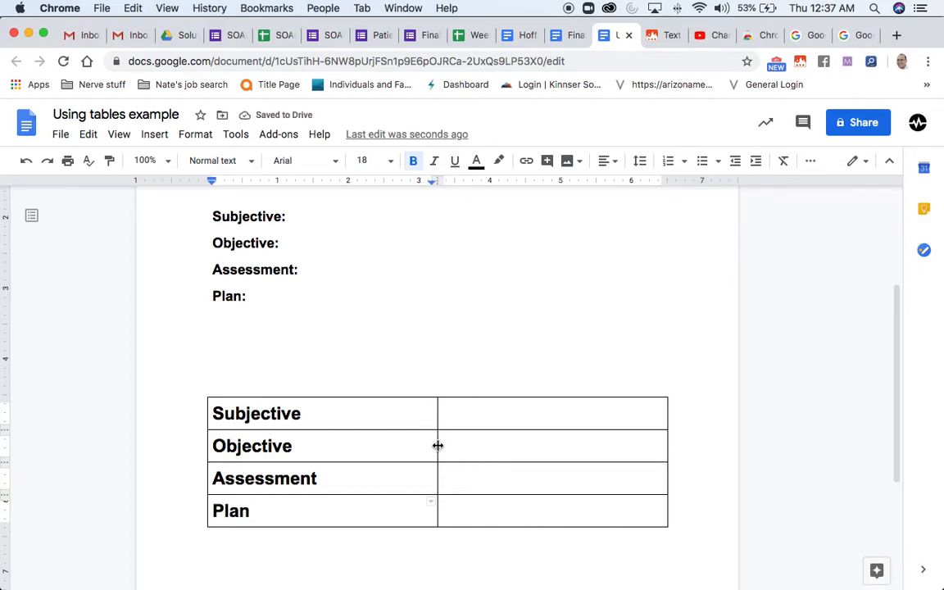
- Narrow the new table's first column to fit its labels and set the table border to 0 pt
{"action": "left_click_drag", "start_coordinate": [437, 445], "coordinate": [334, 449]}
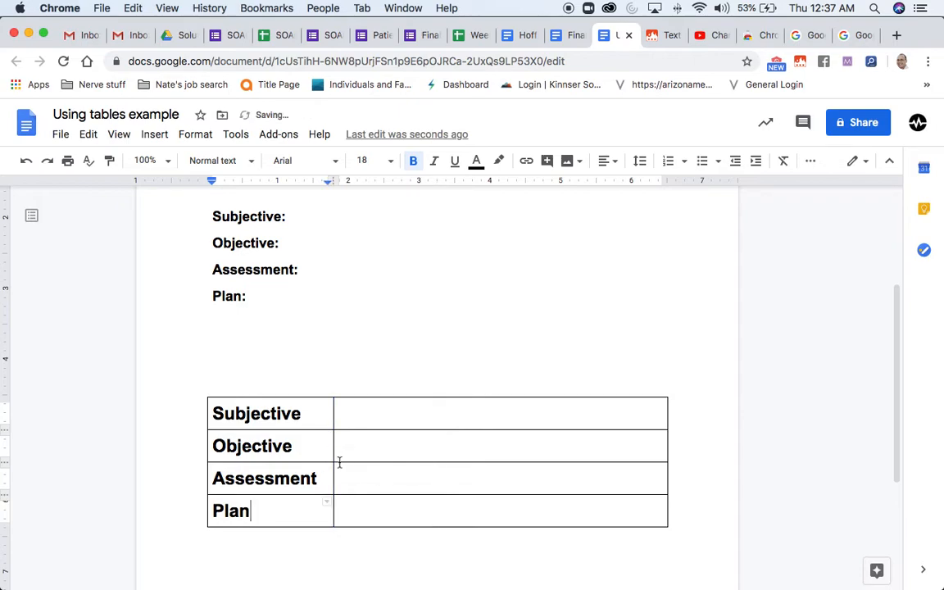
{"action": "right_click", "coordinate": [369, 501]}
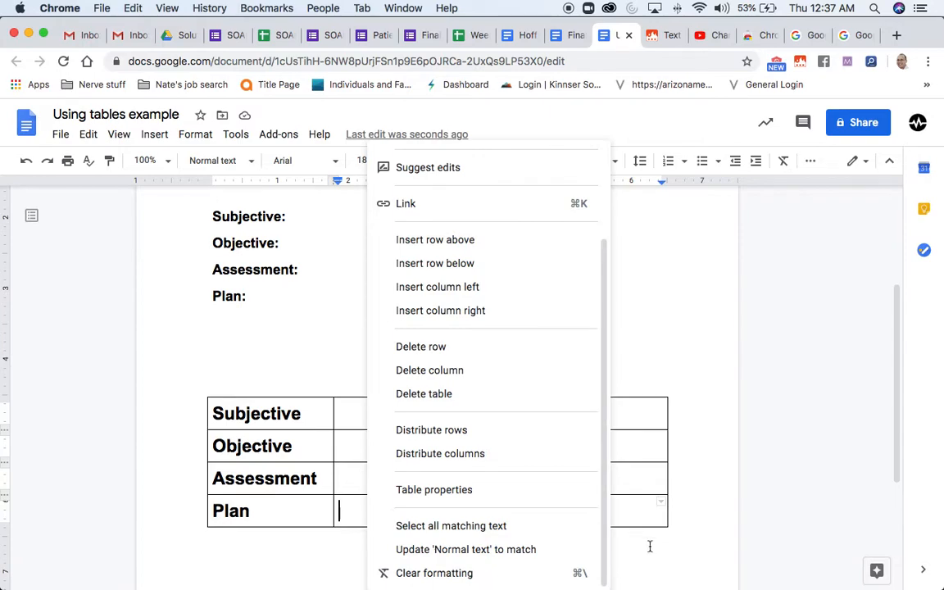
{"action": "left_click", "coordinate": [435, 491]}
{"action": "left_click", "coordinate": [385, 257]}
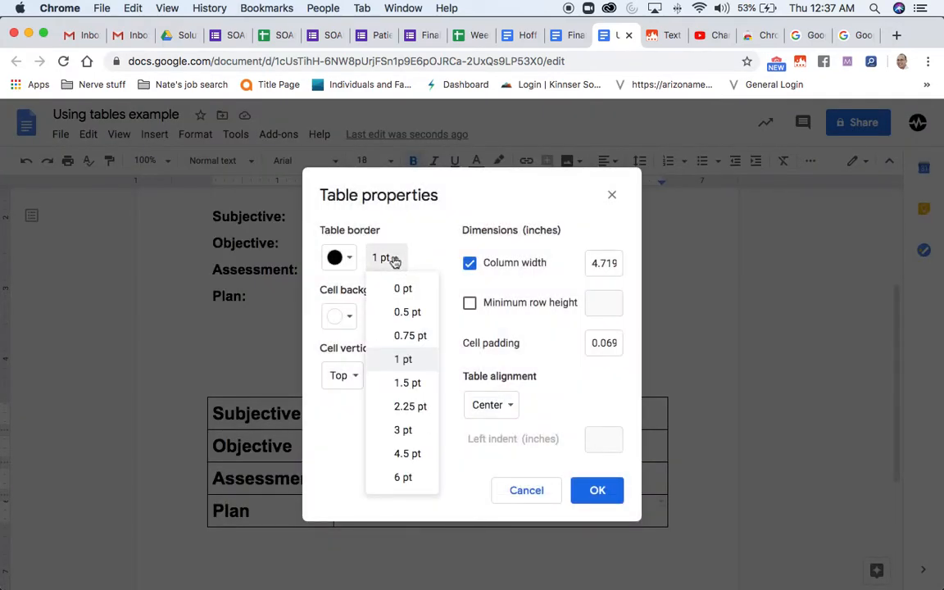
{"action": "left_click", "coordinate": [403, 288]}
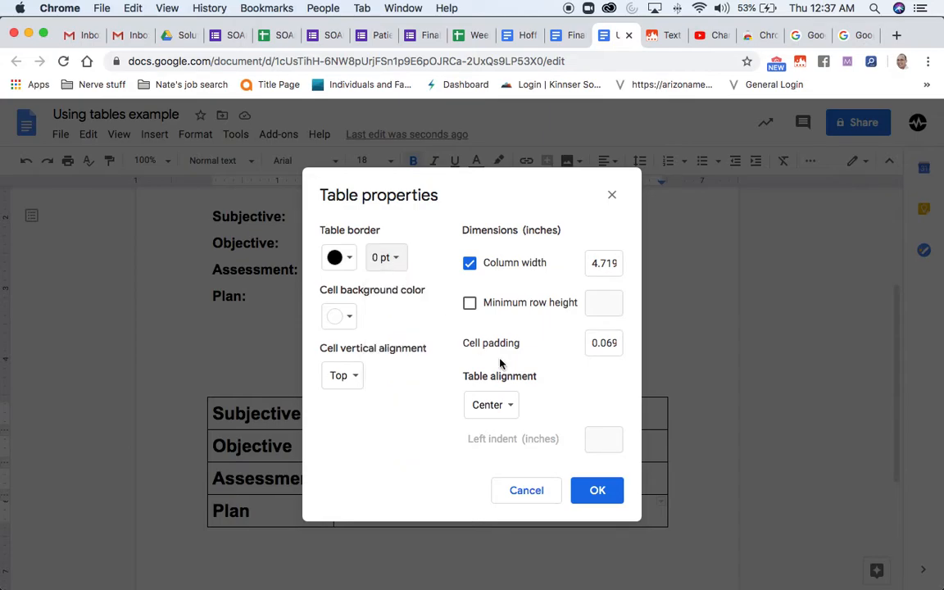
{"action": "left_click", "coordinate": [603, 495]}
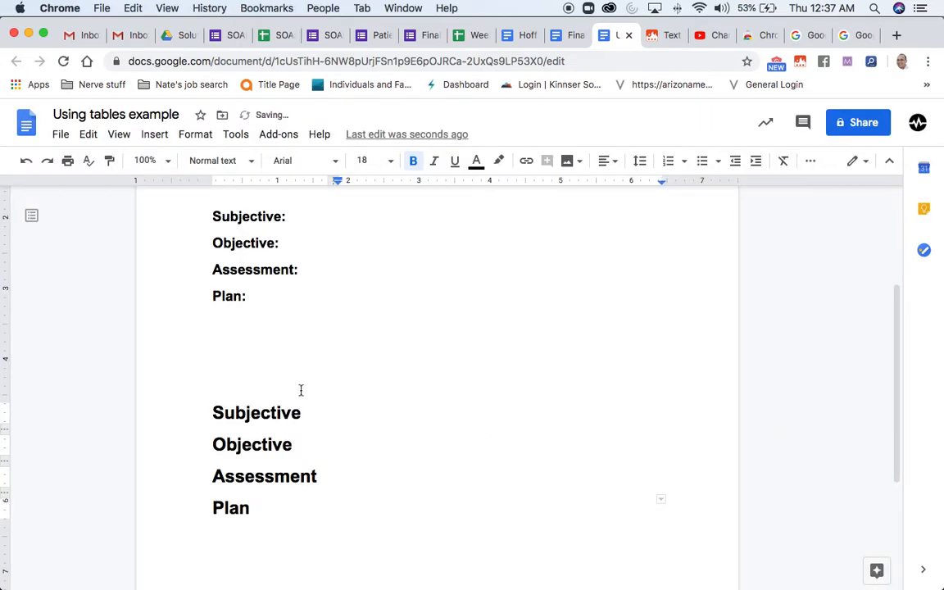
- Fill the second-column cells for Subjective, Objective and Assessment with "ja;lsdkjfalsdjf", "jfa;lsdkjfalkdjsf" and "ja;lsdkjfpaldjskf"
{"action": "left_click", "coordinate": [359, 408]}
{"action": "type", "text": "ja;lsdkjfalsdjf"}
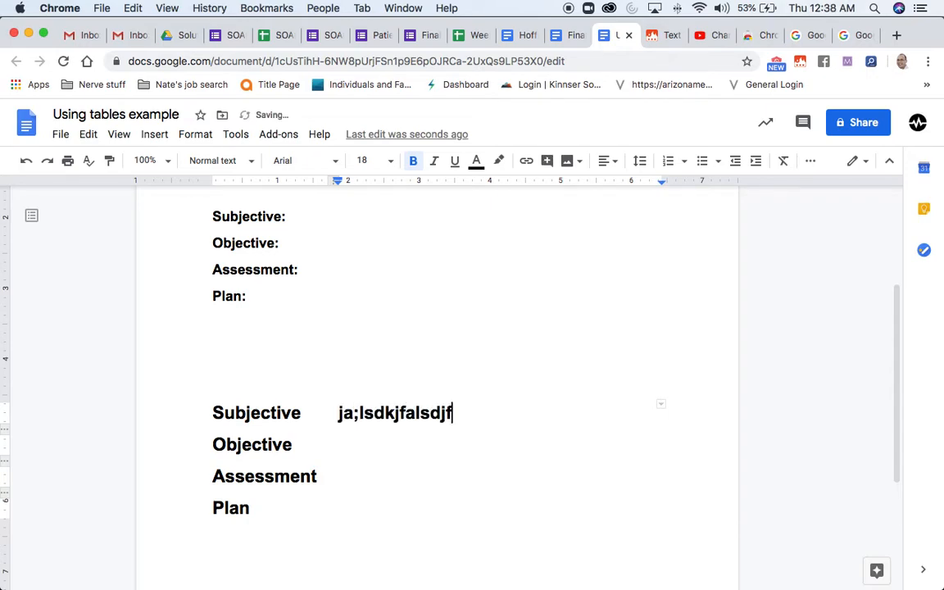
{"action": "key", "text": "Tab"}
{"action": "key", "text": "Tab"}
{"action": "type", "text": "jfa;lsdkjfalkdjsf"}
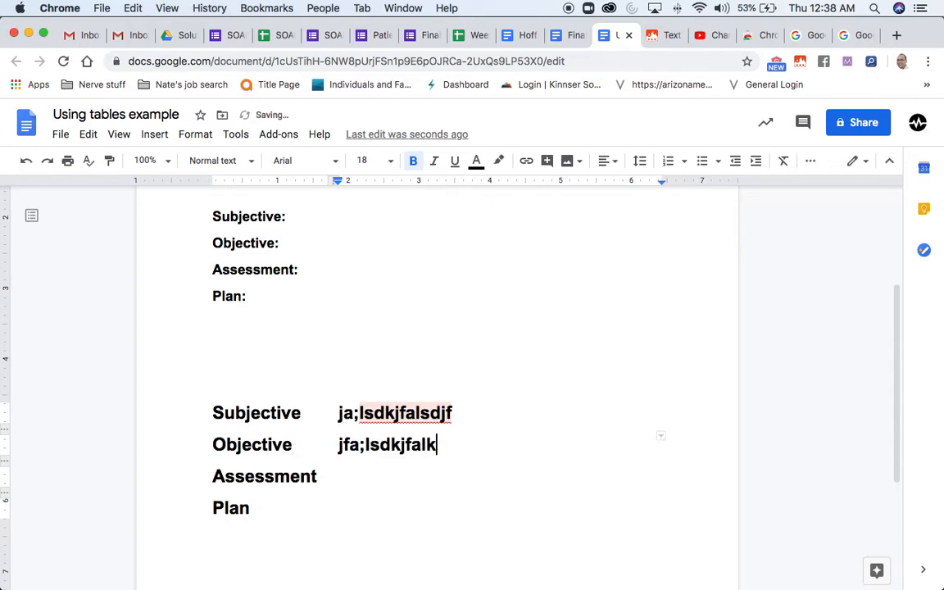
{"action": "key", "text": "Tab"}
{"action": "key", "text": "Tab"}
{"action": "type", "text": "ja;lsdkjfpaldjskf"}
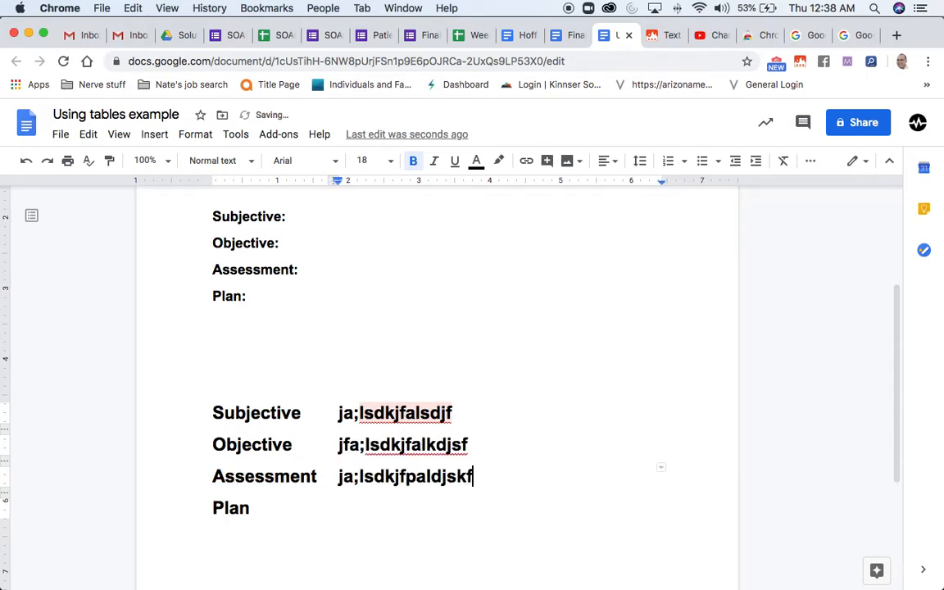
- Set the font size of the three sample entries in the second column to 12
{"action": "left_click_drag", "start_coordinate": [336, 413], "coordinate": [471, 490]}
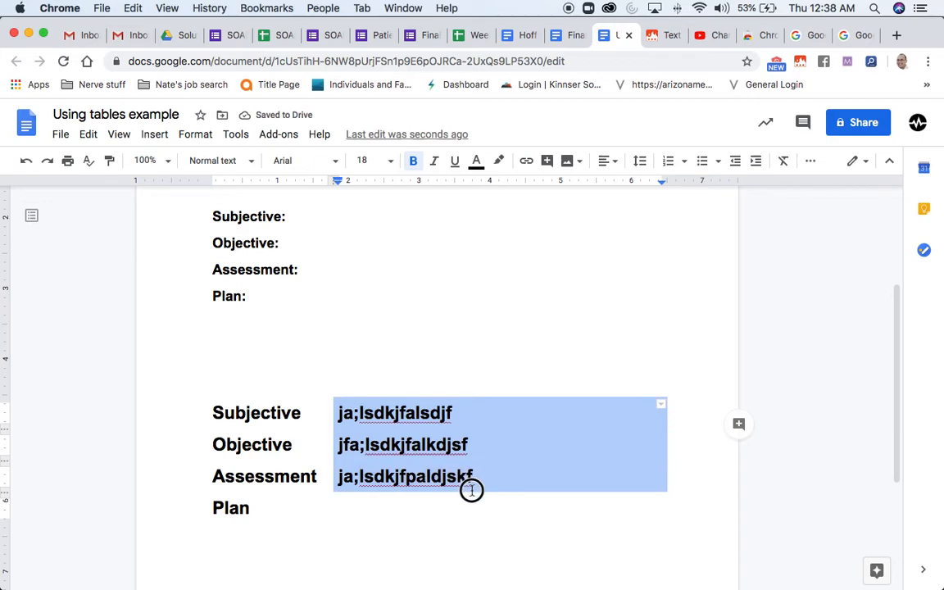
{"action": "left_click", "coordinate": [389, 161]}
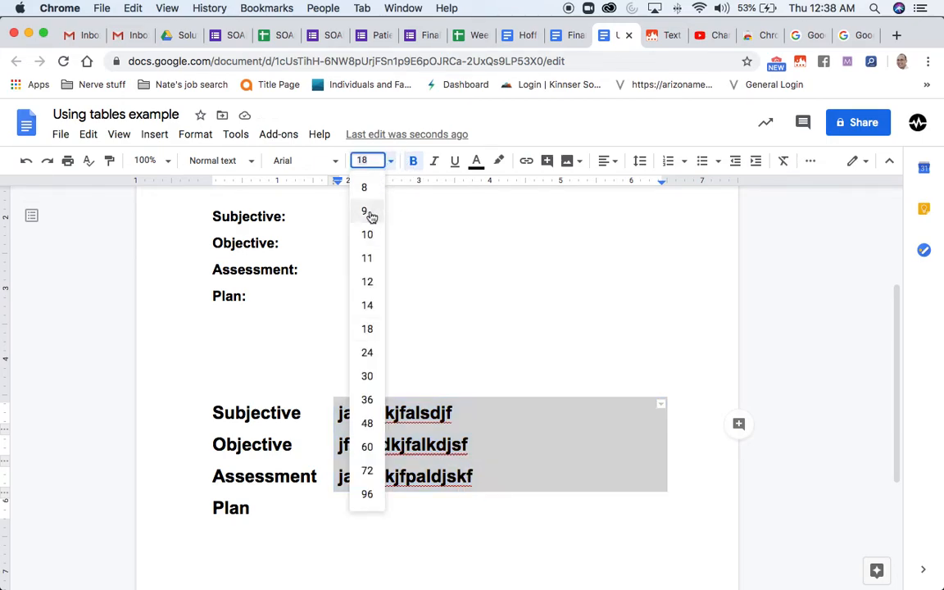
{"action": "left_click", "coordinate": [369, 282]}
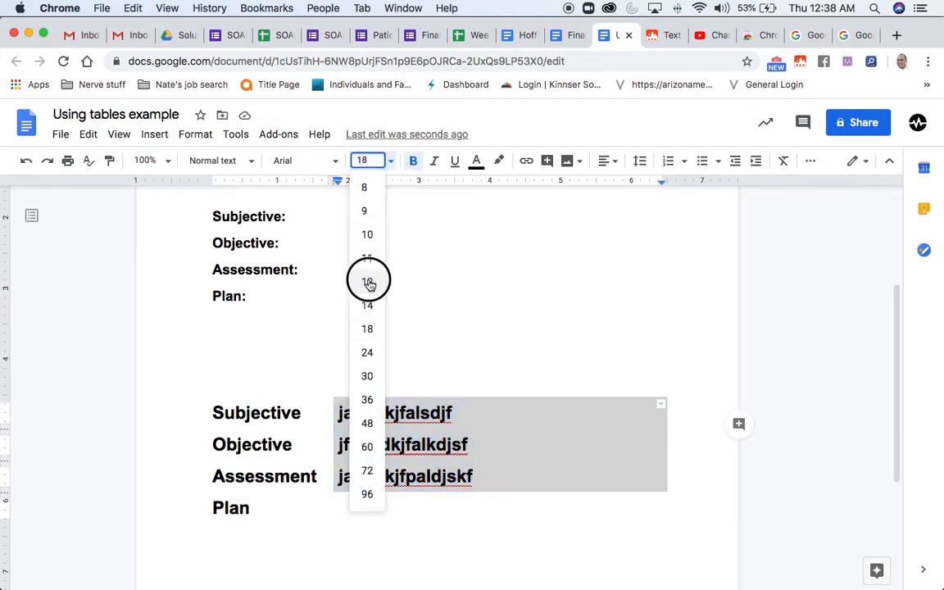
- Enter sample text in the Plan row's second cell and erase it back to "a"
{"action": "left_click", "coordinate": [465, 480]}
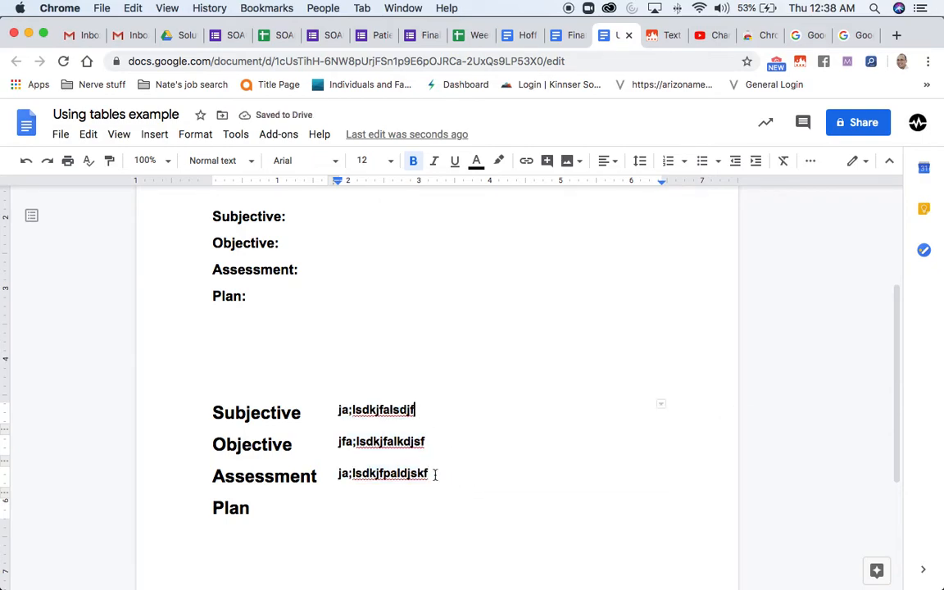
{"action": "key", "text": "Tab"}
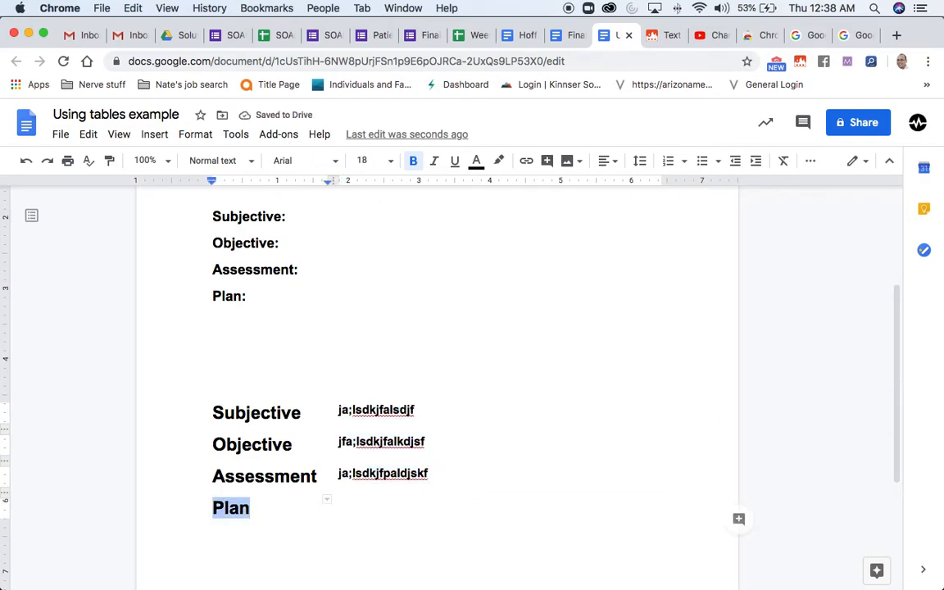
{"action": "key", "text": "Tab"}
{"action": "type", "text": "ad;jfasfd"}
{"action": "key", "text": "BackSpace"}
{"action": "key", "text": "BackSpace"}
{"action": "key", "text": "BackSpace"}
{"action": "key", "text": "BackSpace"}
{"action": "key", "text": "BackSpace"}
{"action": "key", "text": "BackSpace"}
{"action": "key", "text": "BackSpace"}
{"action": "key", "text": "BackSpace"}
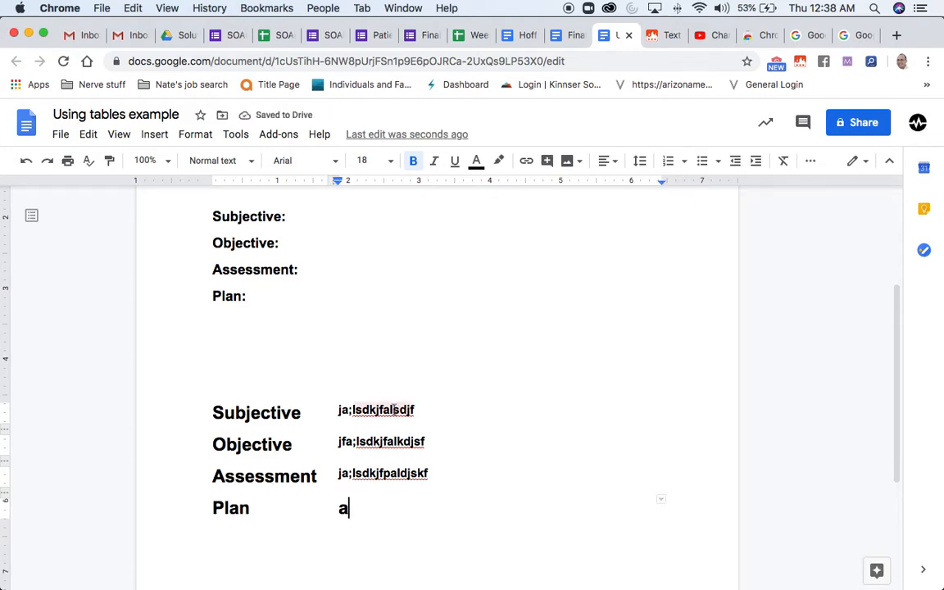
- Replace the Subjective entry with "ajds;lkfjasdlfjl" and the Objective entry with "a;sdlkfja;sldkjf"
{"action": "key", "text": "shift+Tab"}
{"action": "key", "text": "shift+Tab"}
{"action": "key", "text": "shift+Tab"}
{"action": "key", "text": "shift+Tab"}
{"action": "key", "text": "shift+Tab"}
{"action": "key", "text": "shift+Tab"}
{"action": "type", "text": "ajds;lkfjasdlfjl"}
{"action": "key", "text": "Tab"}
{"action": "key", "text": "Tab"}
{"action": "type", "text": "a;sdlkfja;sldkjf"}
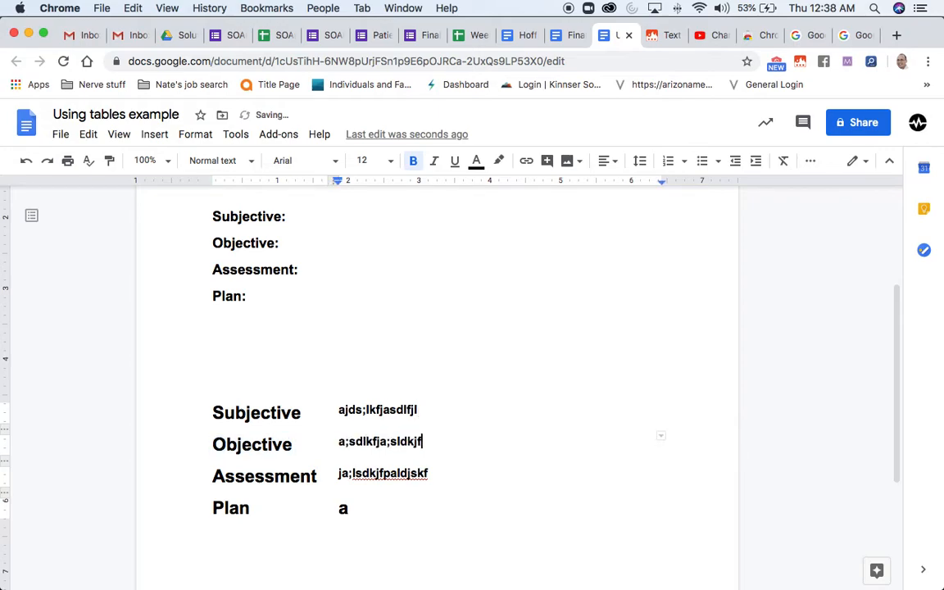
- Delete the whole practice table from below the original section headings
{"action": "left_click", "coordinate": [467, 509]}
{"action": "left_click_drag", "start_coordinate": [495, 520], "coordinate": [207, 406]}
{"action": "key", "text": "BackSpace"}
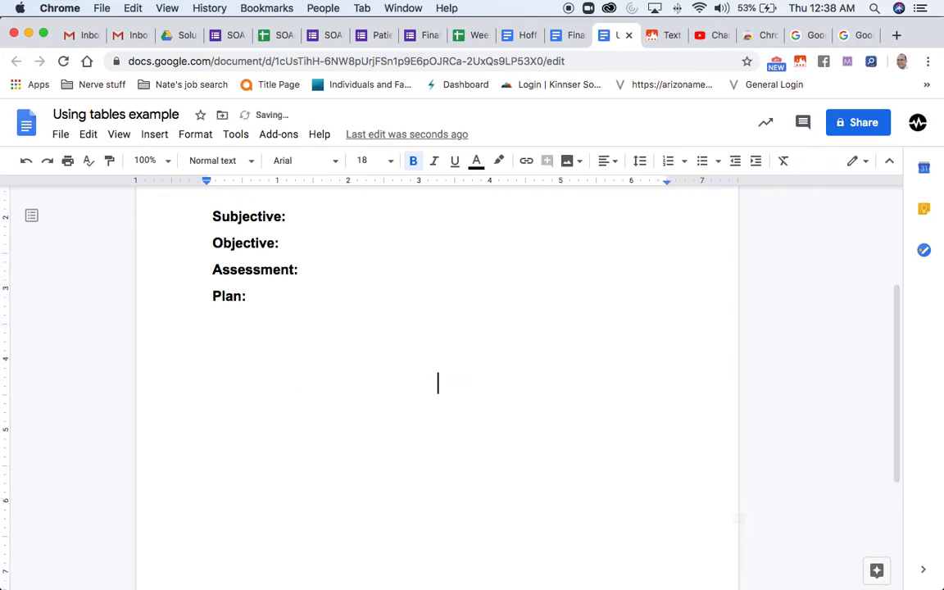
- Place the cursor in the empty cell beside the original Subjective heading and switch to the Text Blaze dashboard
{"action": "scroll", "coordinate": [205, 406], "scroll_direction": "up", "scroll_amount": 5}
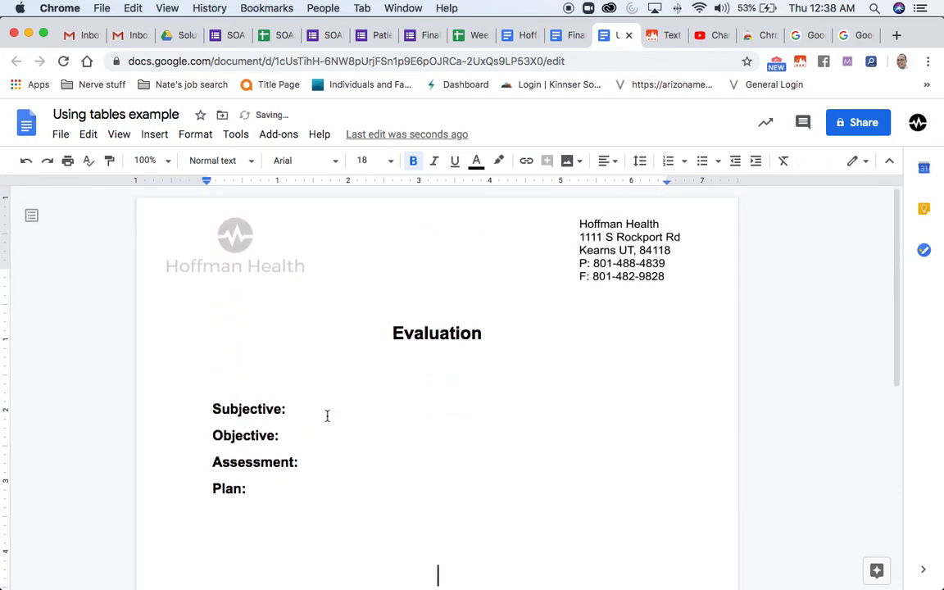
{"action": "left_click", "coordinate": [328, 416]}
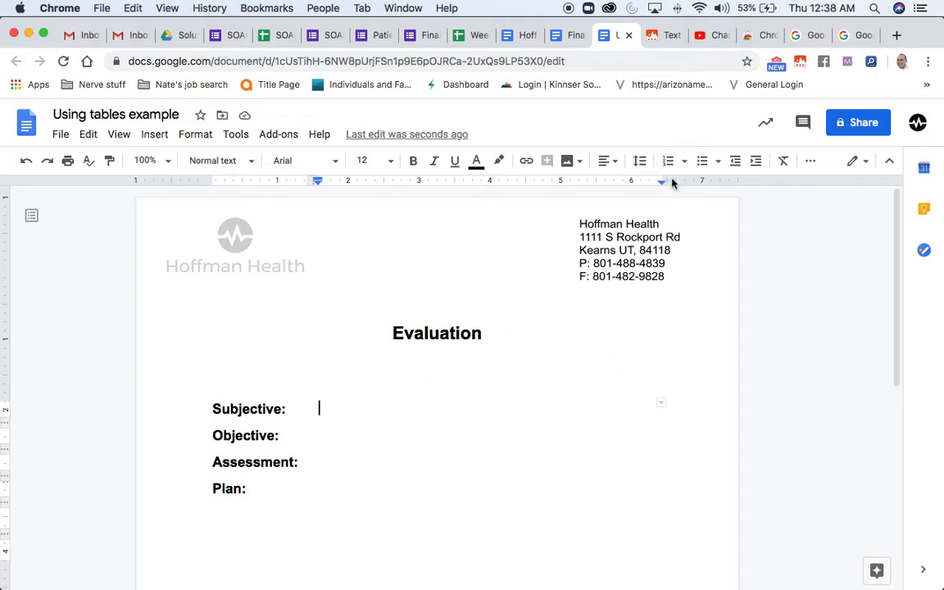
{"action": "left_click", "coordinate": [661, 35]}
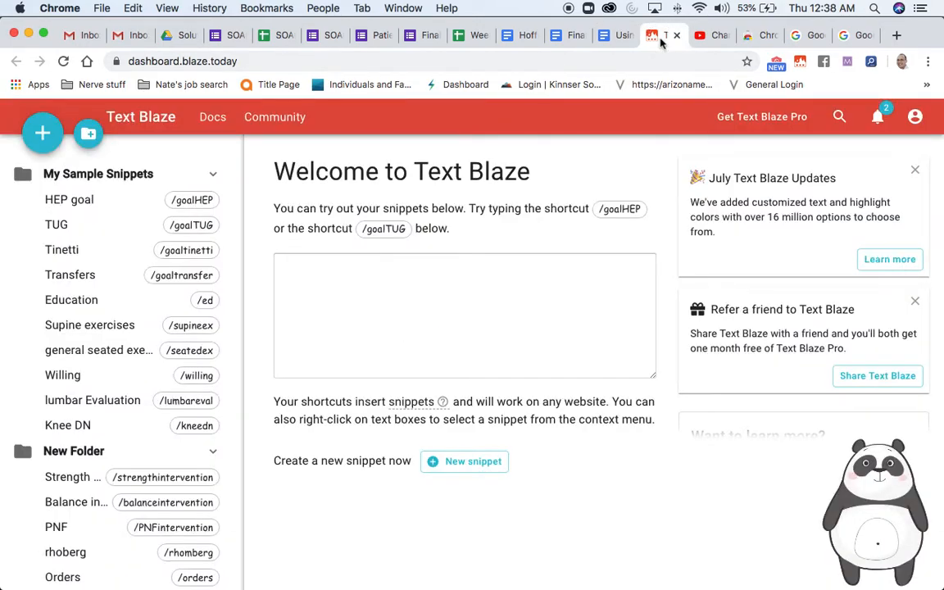
- Open the lumbar Evaluation snippet and examine its label, its shortcut and its template text from Observation through Palpation
{"action": "left_click", "coordinate": [103, 407]}
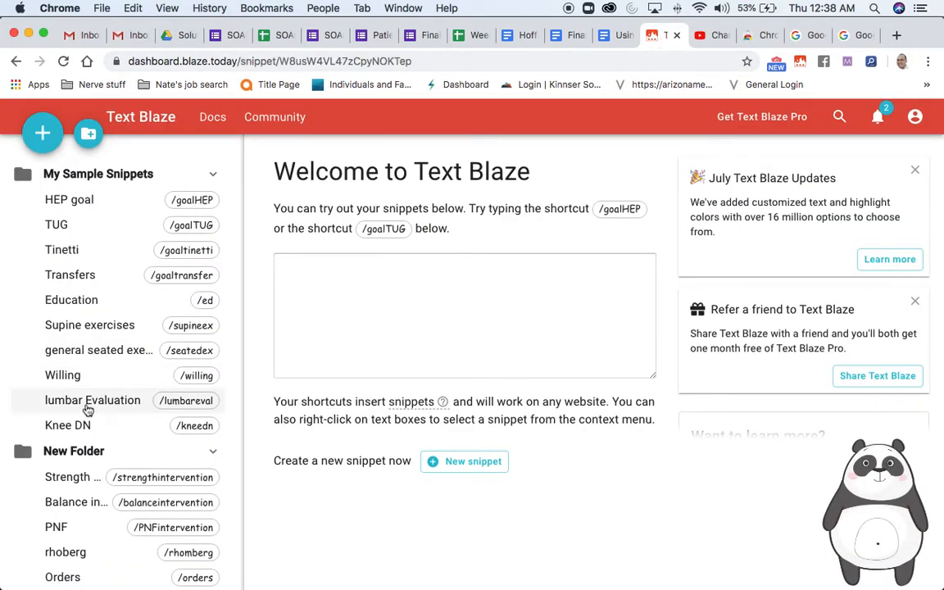
{"action": "scroll", "coordinate": [490, 444], "scroll_direction": "down", "scroll_amount": 1}
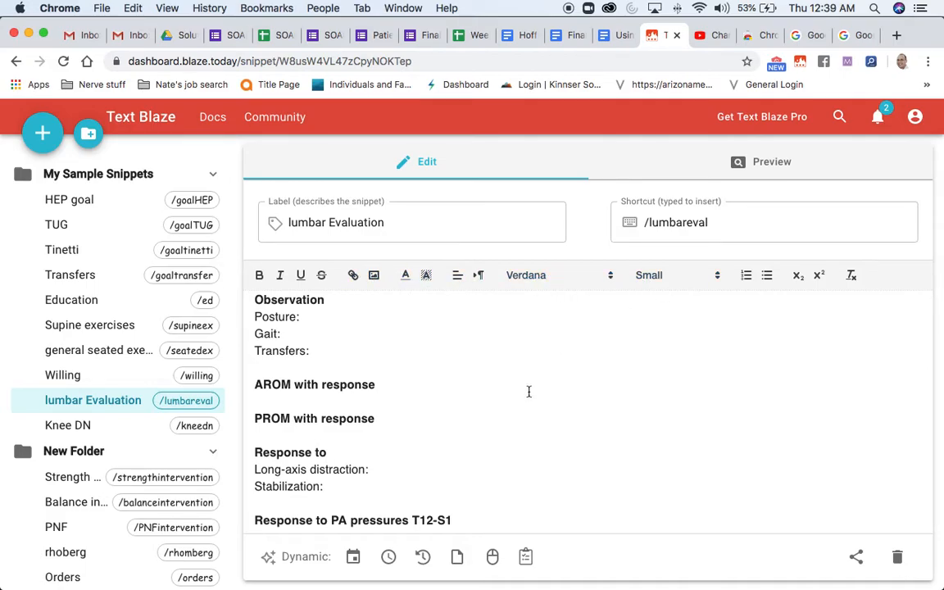
{"action": "scroll", "coordinate": [528, 391], "scroll_direction": "up", "scroll_amount": 1}
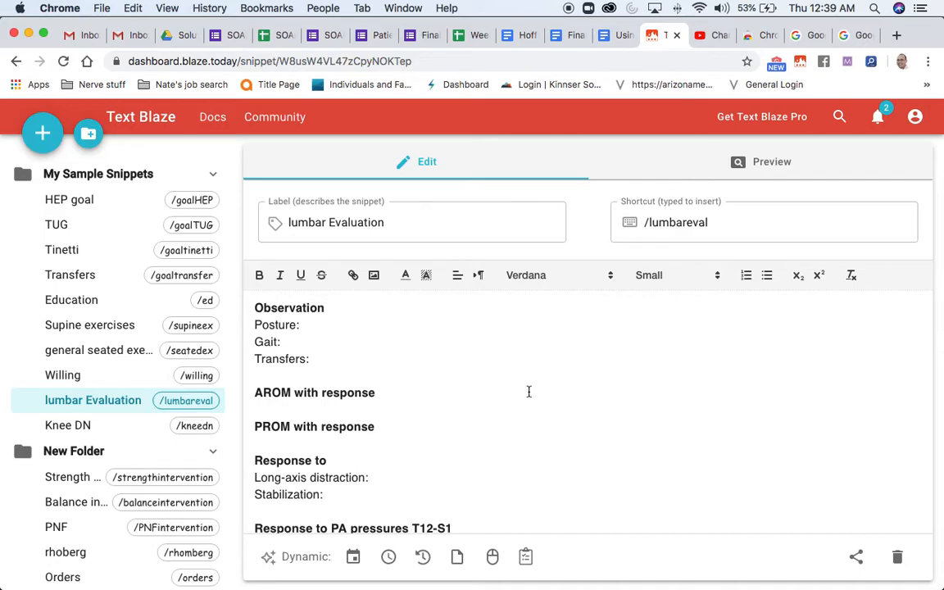
{"action": "left_click_drag", "start_coordinate": [742, 228], "coordinate": [628, 224]}
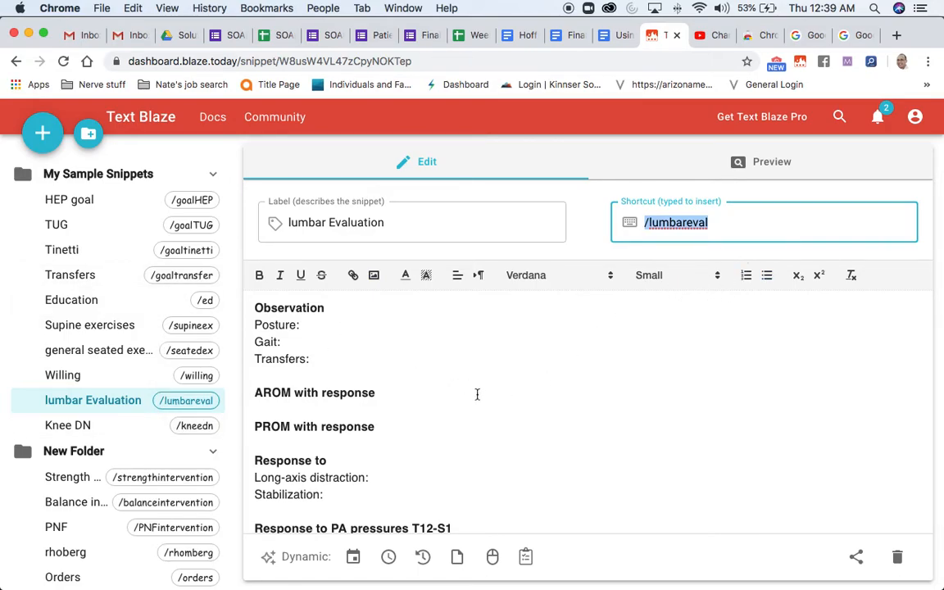
{"action": "left_click_drag", "start_coordinate": [254, 307], "coordinate": [432, 413]}
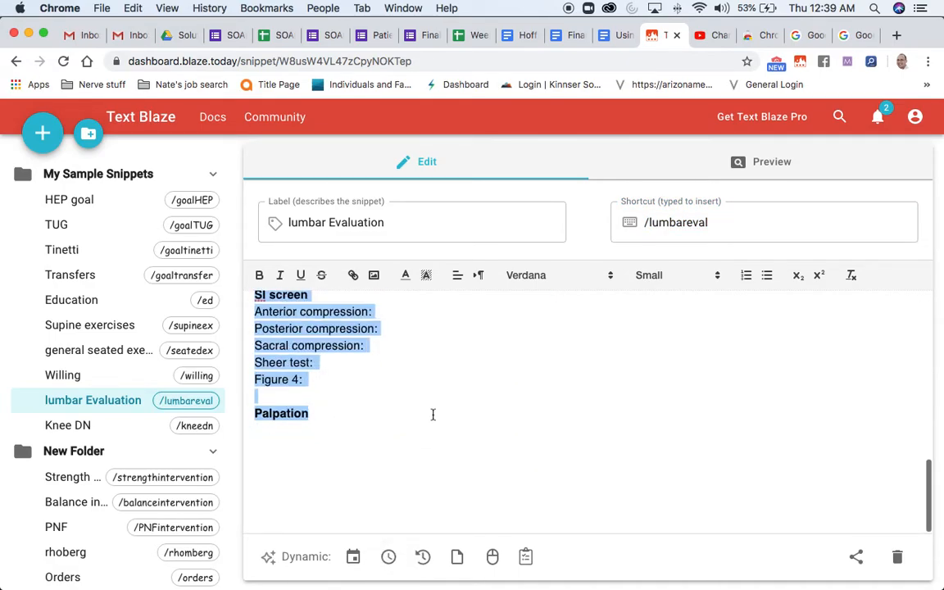
{"action": "scroll", "coordinate": [432, 415], "scroll_direction": "up", "scroll_amount": 10}
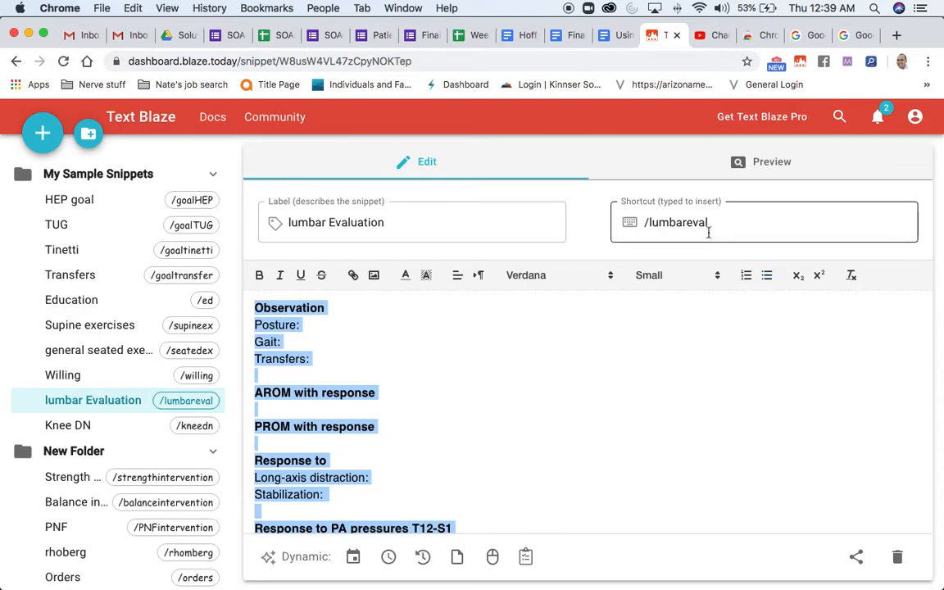
{"action": "left_click_drag", "start_coordinate": [706, 222], "coordinate": [638, 222]}
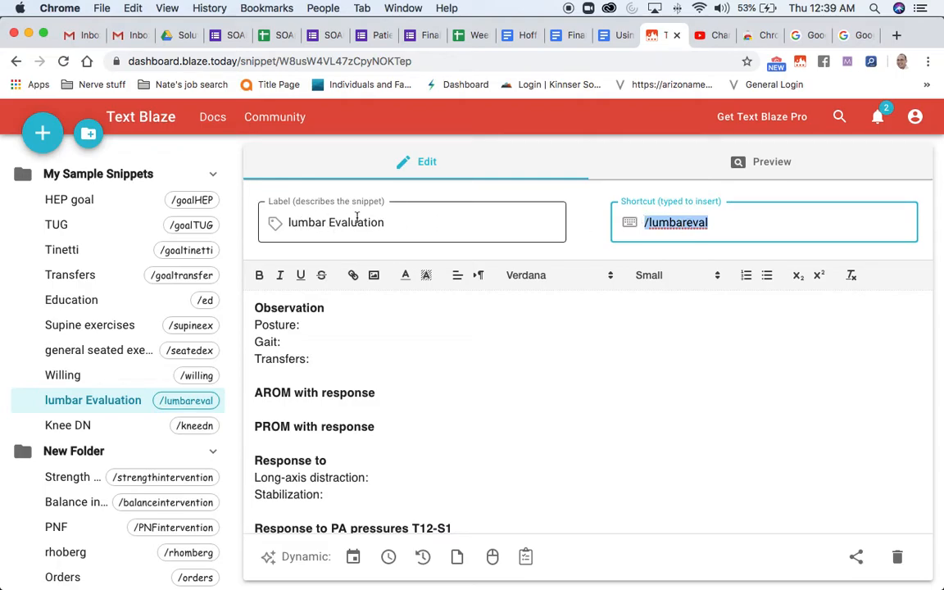
{"action": "left_click_drag", "start_coordinate": [401, 222], "coordinate": [274, 223]}
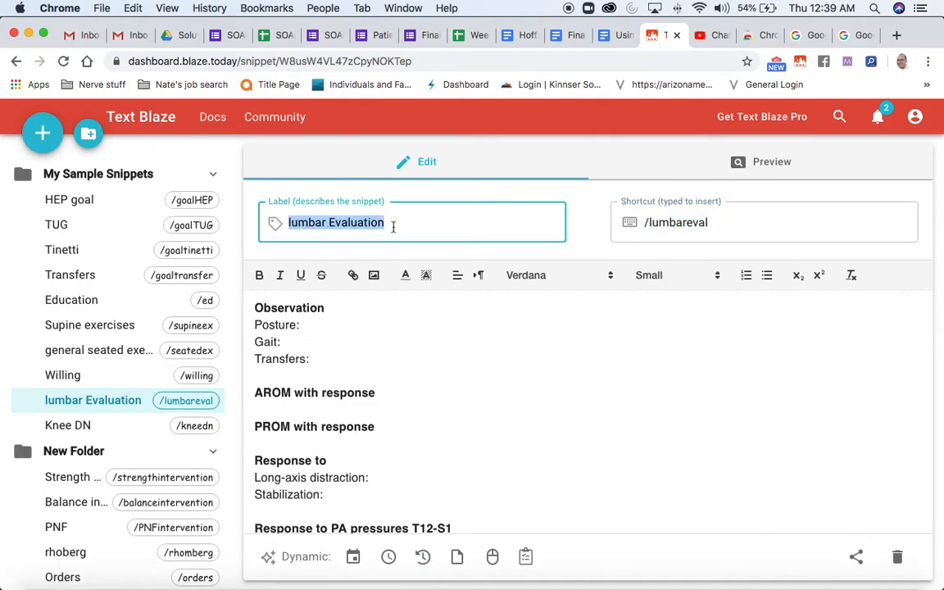
{"action": "scroll", "coordinate": [410, 475], "scroll_direction": "down", "scroll_amount": 5}
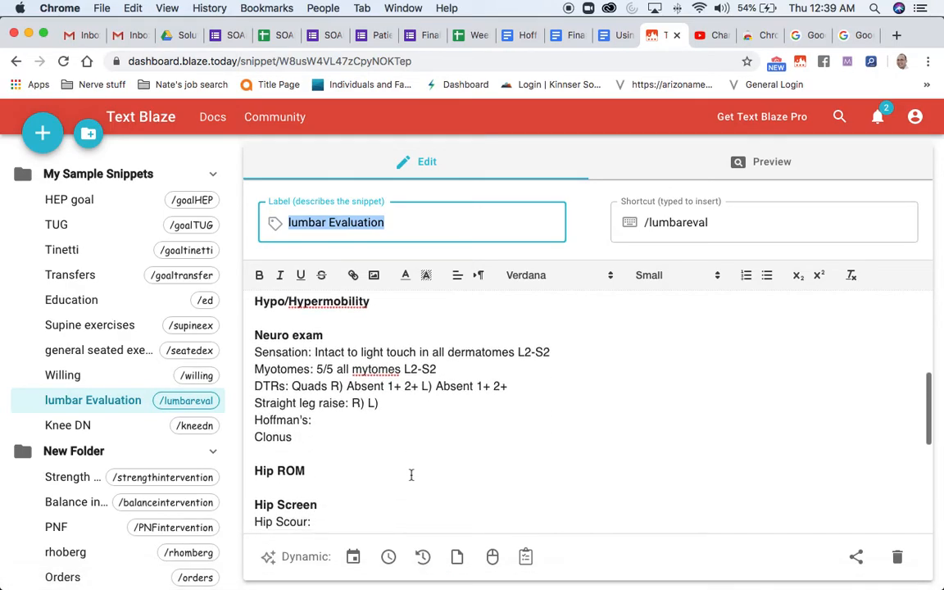
{"action": "scroll", "coordinate": [410, 474], "scroll_direction": "down", "scroll_amount": 5}
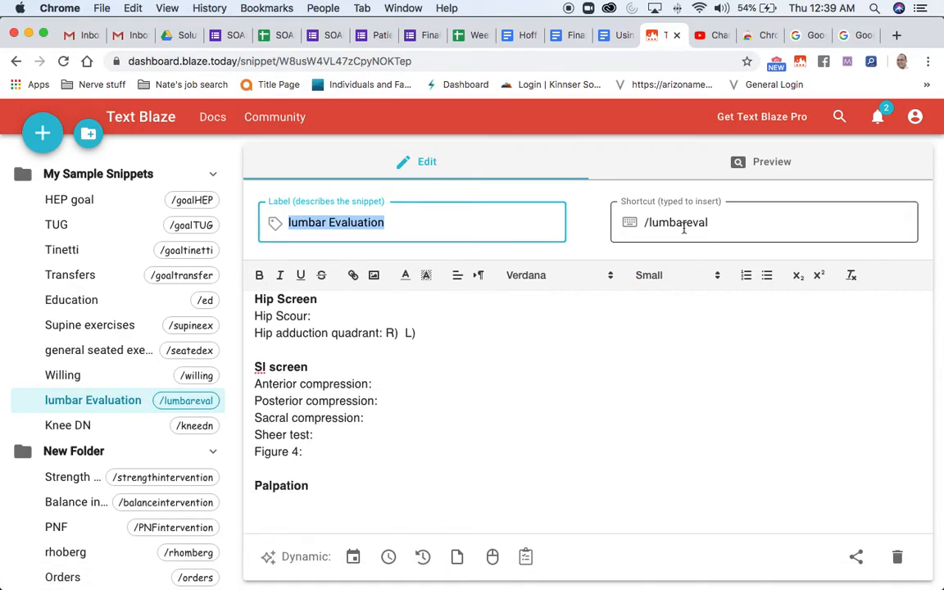
- Switch to the Using tables example document and try to expand the /lumbareval shortcut in the empty cell beside Objective
{"action": "left_click", "coordinate": [615, 36]}
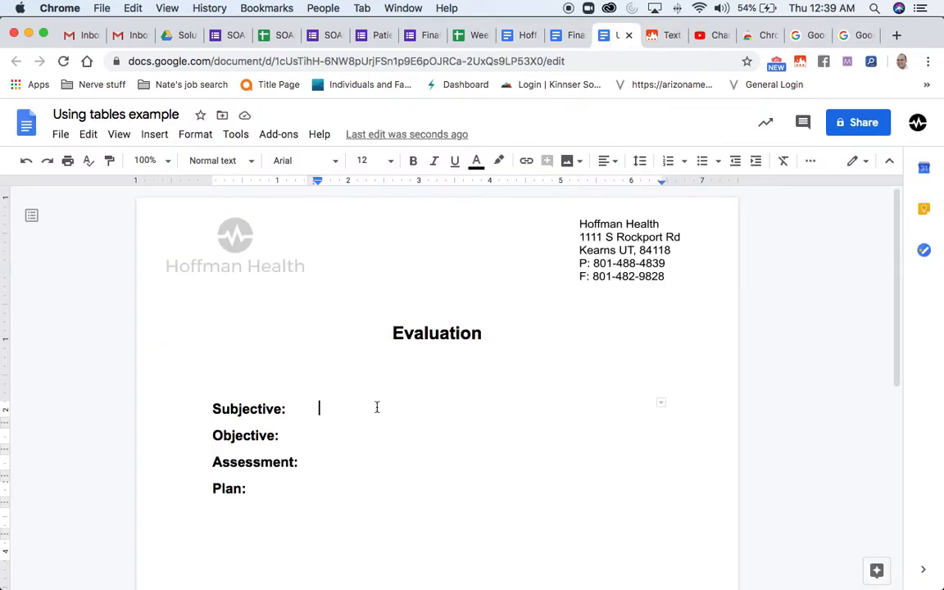
{"action": "left_click", "coordinate": [325, 438]}
{"action": "type", "text": "/"}
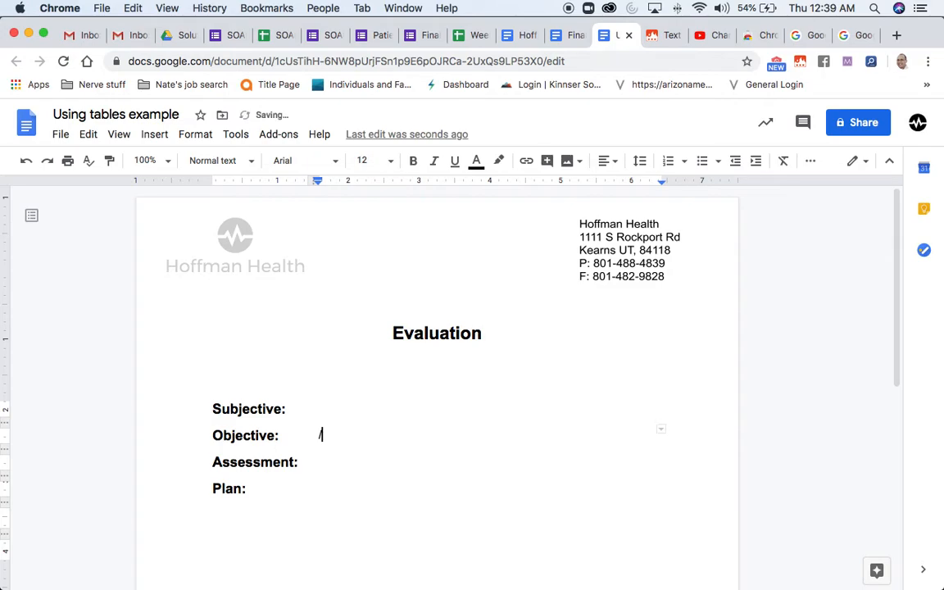
{"action": "type", "text": "lumbareval"}
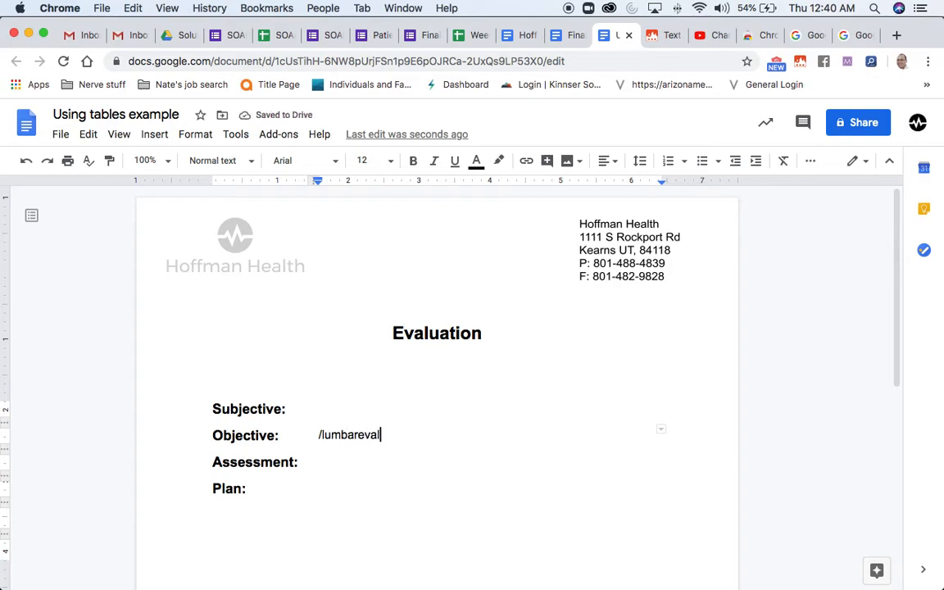
- Erase the shortcut text beside Objective and re-enter /lumbareval to insert the lumbar evaluation snippet
{"action": "key", "text": "BackSpace"}
{"action": "key", "text": "BackSpace"}
{"action": "key", "text": "BackSpace"}
{"action": "key", "text": "BackSpace"}
{"action": "key", "text": "BackSpace"}
{"action": "key", "text": "BackSpace"}
{"action": "key", "text": "BackSpace"}
{"action": "key", "text": "BackSpace"}
{"action": "key", "text": "BackSpace"}
{"action": "key", "text": "BackSpace"}
{"action": "key", "text": "BackSpace"}
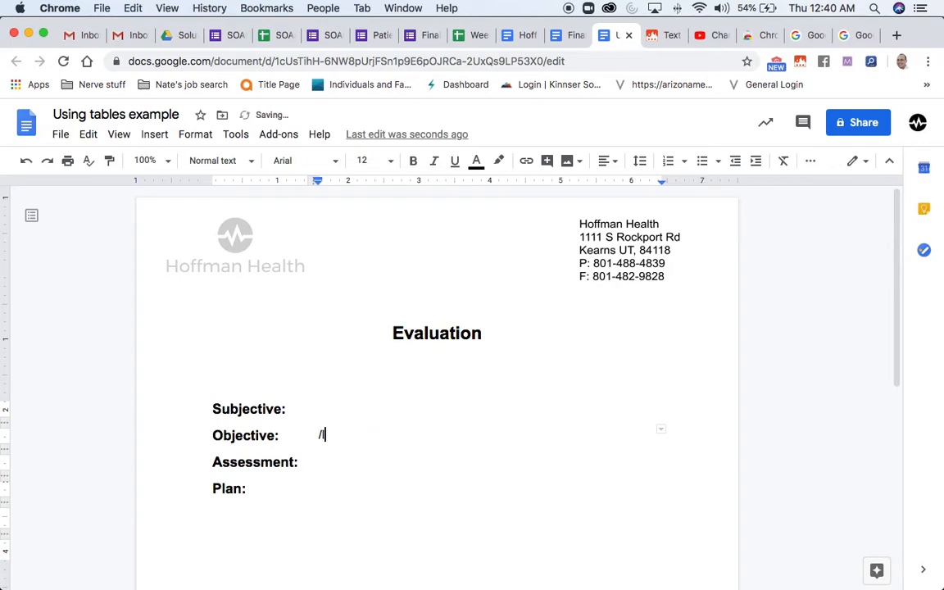
{"action": "type", "text": ";"}
{"action": "key", "text": "BackSpace"}
{"action": "type", "text": "/lumbareval"}
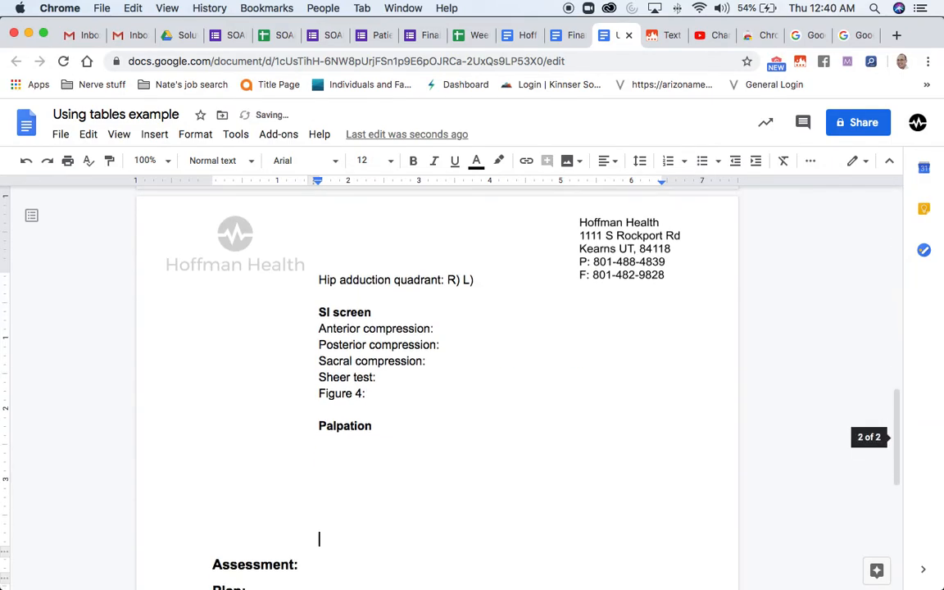
- Review the inserted lumbar evaluation beside Objective across both pages, down to the Assessment and Plan headings
{"action": "scroll", "coordinate": [437, 385], "scroll_direction": "up", "scroll_amount": 10}
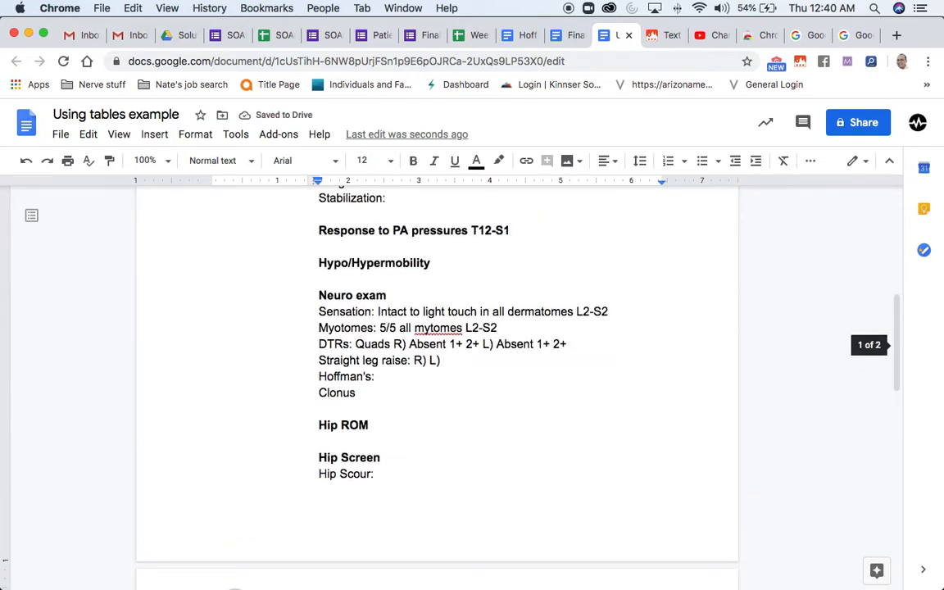
{"action": "scroll", "coordinate": [437, 386], "scroll_direction": "up", "scroll_amount": 5}
{"action": "scroll", "coordinate": [437, 385], "scroll_direction": "down", "scroll_amount": 3}
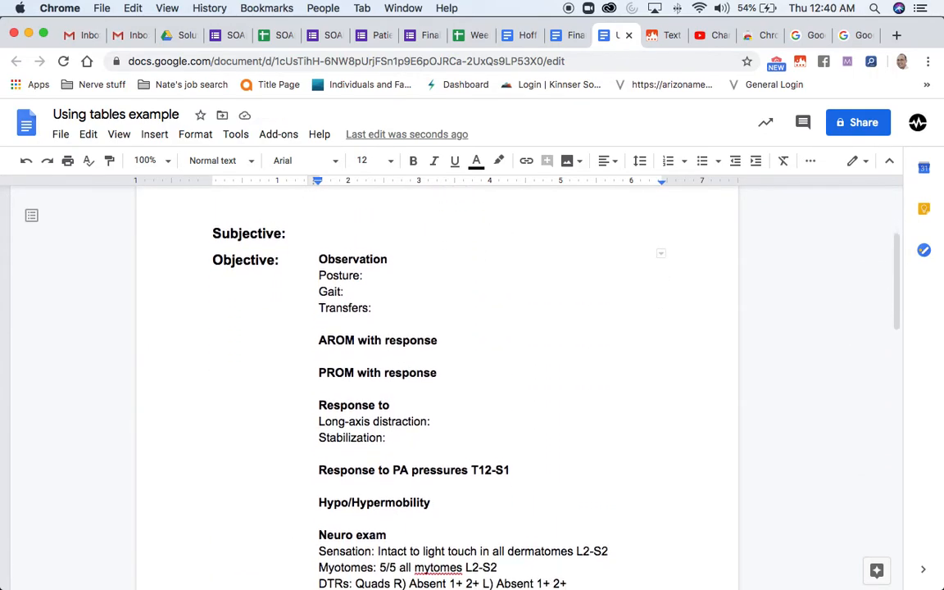
{"action": "scroll", "coordinate": [437, 386], "scroll_direction": "down", "scroll_amount": 3}
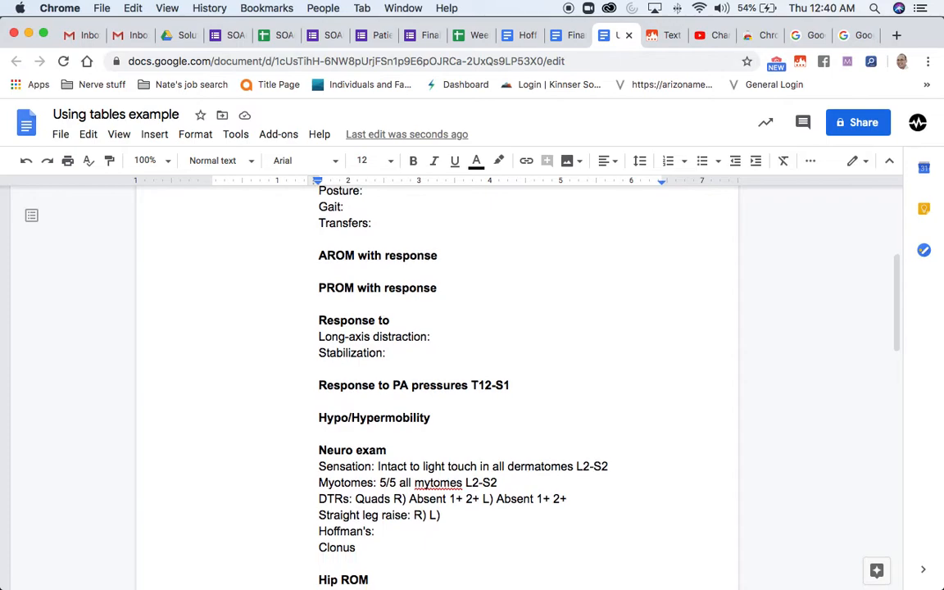
{"action": "scroll", "coordinate": [437, 385], "scroll_direction": "down", "scroll_amount": 10}
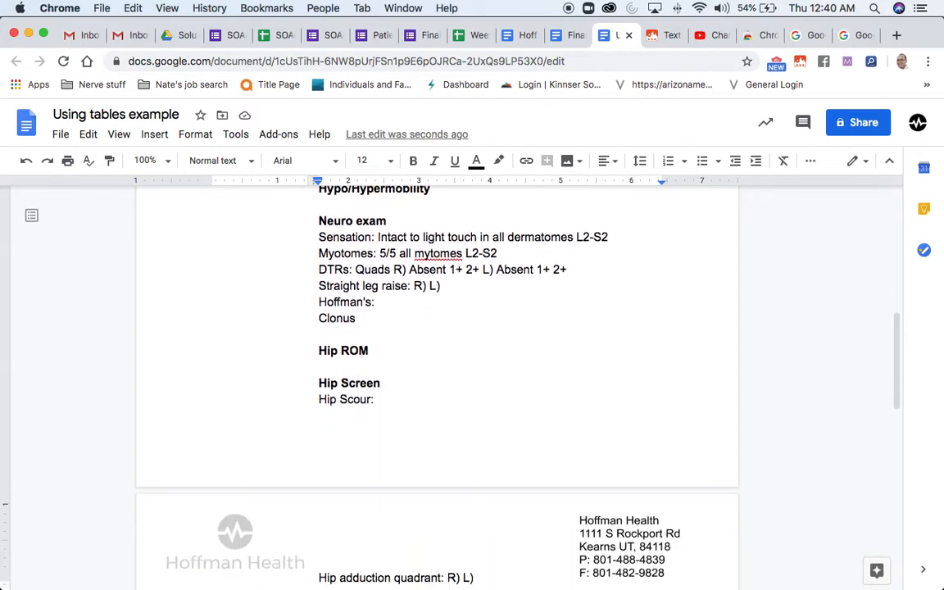
{"action": "scroll", "coordinate": [436, 385], "scroll_direction": "down", "scroll_amount": 5}
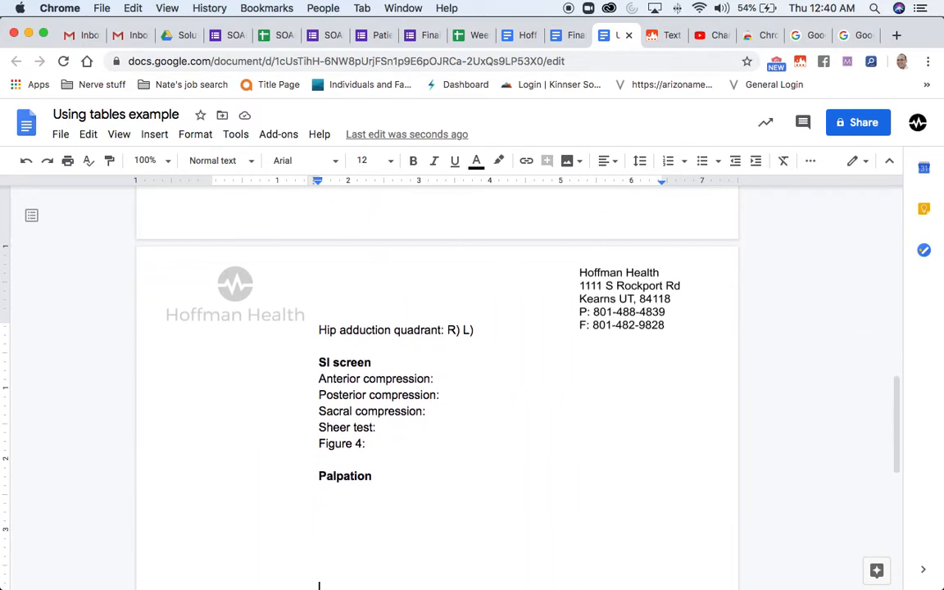
{"action": "scroll", "coordinate": [436, 385], "scroll_direction": "up", "scroll_amount": 5}
{"action": "scroll", "coordinate": [436, 385], "scroll_direction": "up", "scroll_amount": 12}
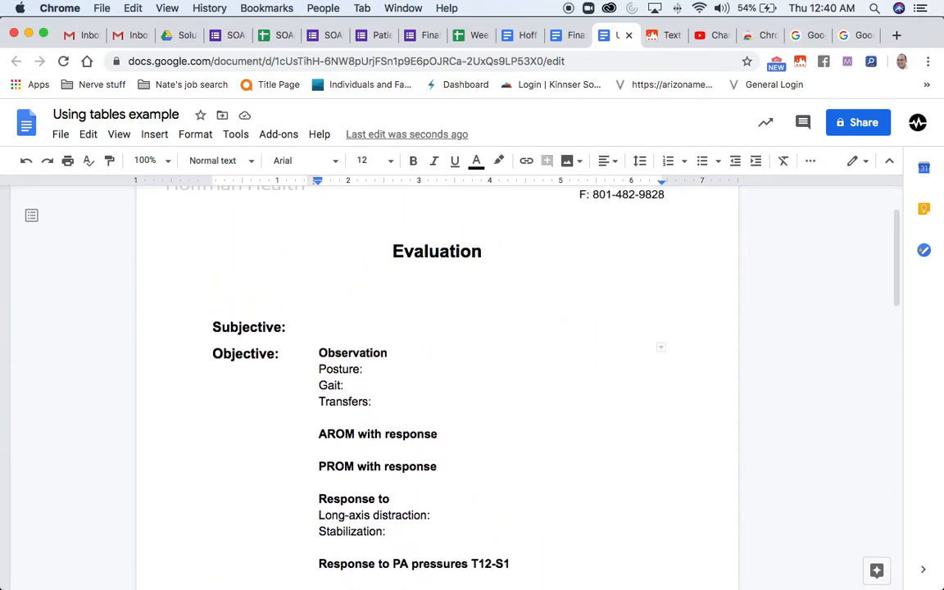
{"action": "scroll", "coordinate": [437, 385], "scroll_direction": "down", "scroll_amount": 12}
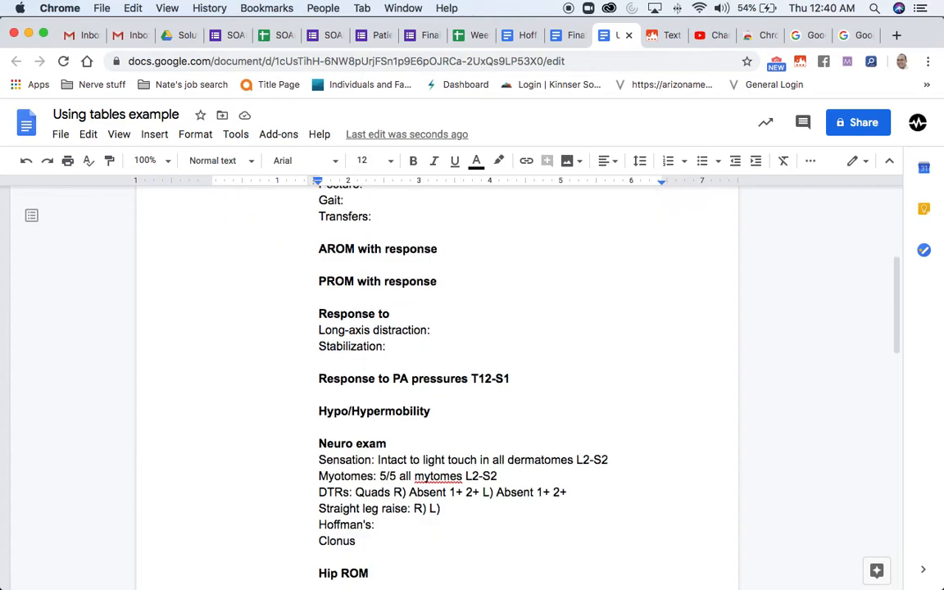
{"action": "scroll", "coordinate": [324, 457], "scroll_direction": "down", "scroll_amount": 10}
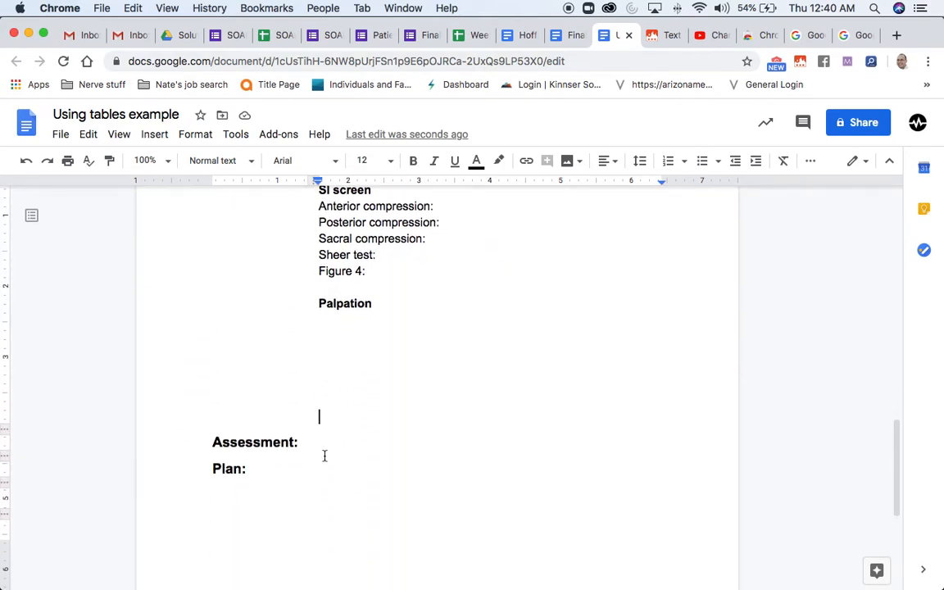
- Try the TUG goal snippet inside the Plan heading's own cell with /Goaltug, and delete the inserted goal text
{"action": "left_click", "coordinate": [320, 346]}
{"action": "left_click", "coordinate": [280, 369]}
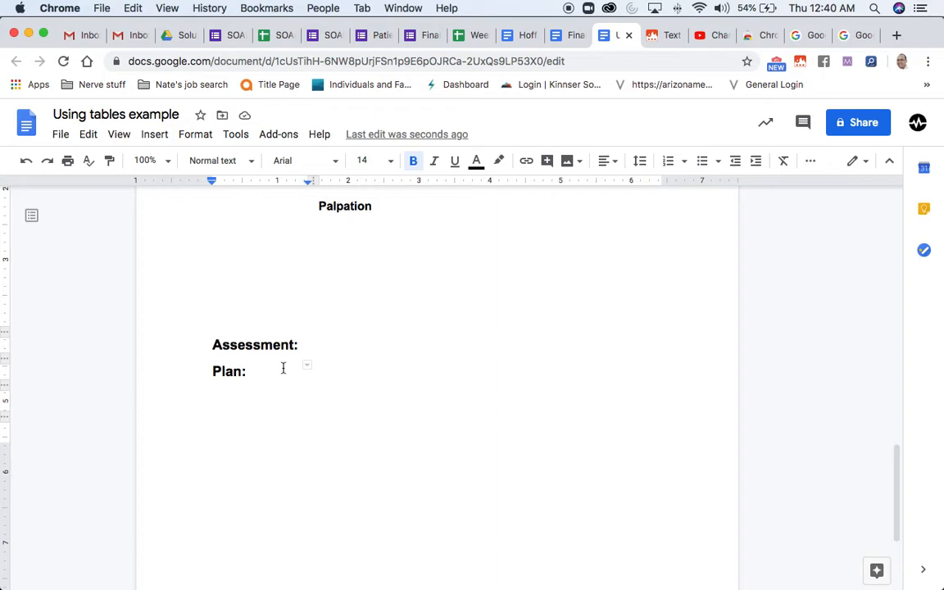
{"action": "type", "text": "/"}
{"action": "type", "text": "TUG"}
{"action": "key", "text": "BackSpace"}
{"action": "key", "text": "BackSpace"}
{"action": "key", "text": "BackSpace"}
{"action": "type", "text": "G"}
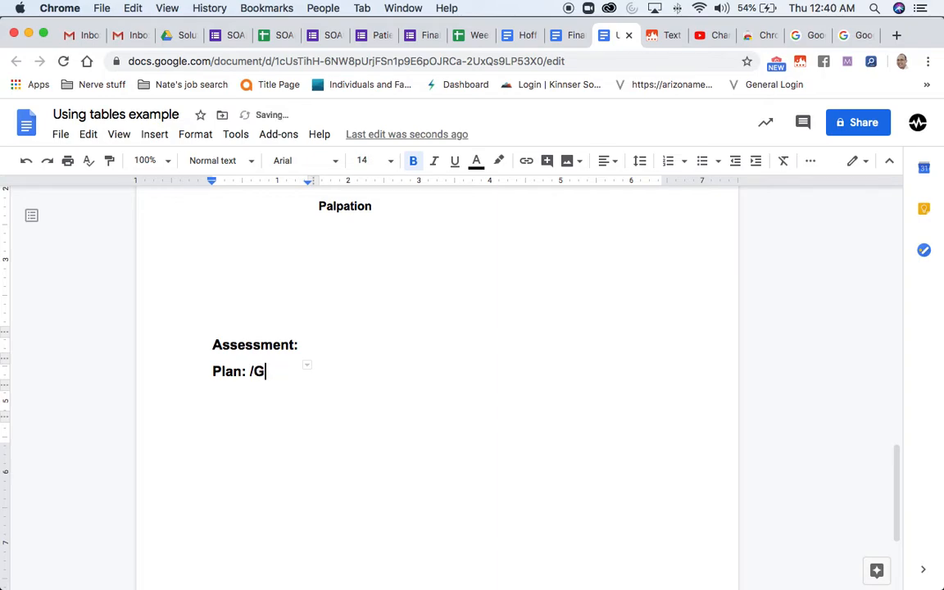
{"action": "type", "text": "oaltug"}
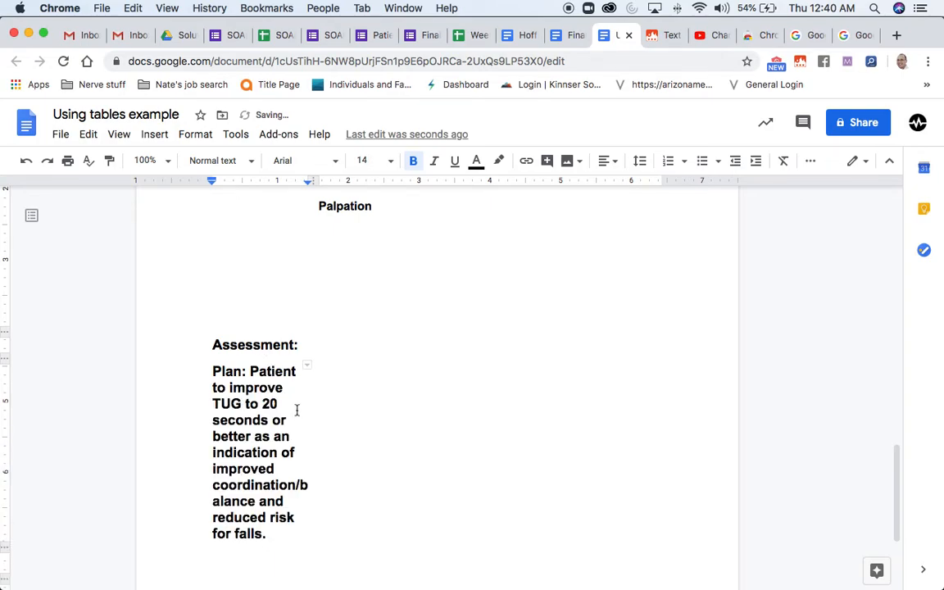
{"action": "left_click_drag", "start_coordinate": [281, 533], "coordinate": [252, 368]}
{"action": "key", "text": "BackSpace"}
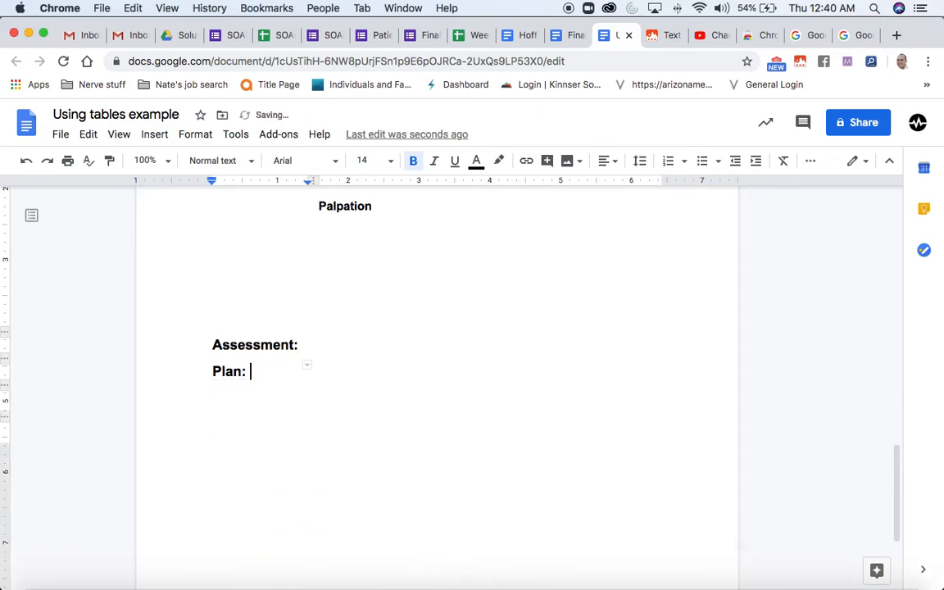
- Insert the TUG goal snippet in the empty cell beside Plan using the /goalTUG shortcut
{"action": "left_click", "coordinate": [364, 374]}
{"action": "type", "text": "/"}
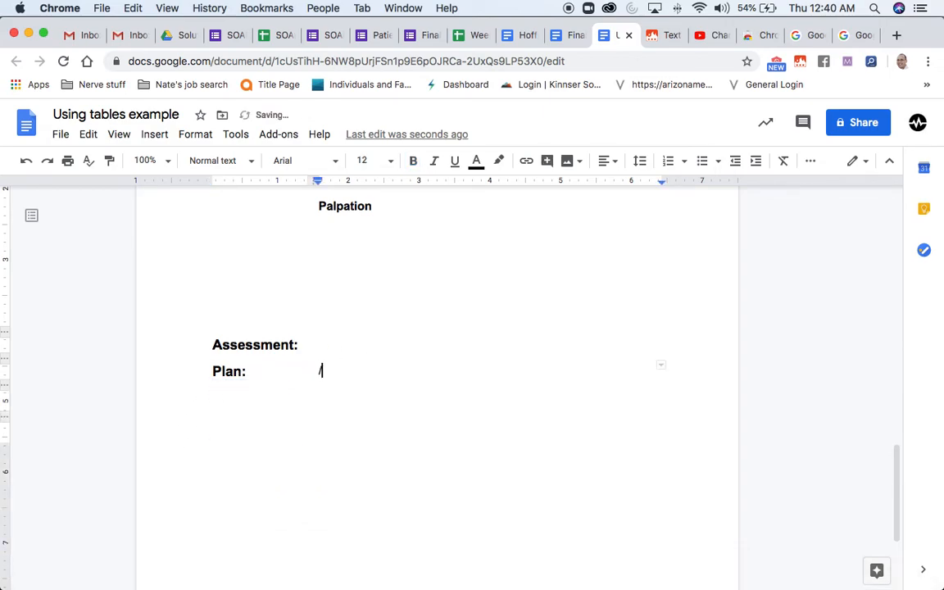
{"action": "type", "text": "goalt"}
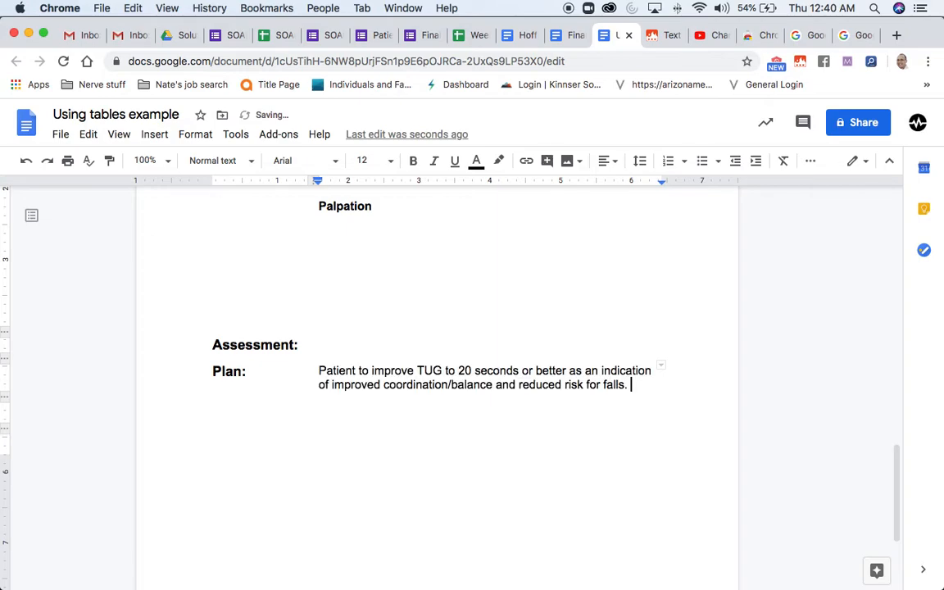
{"action": "scroll", "coordinate": [509, 380], "scroll_direction": "up", "scroll_amount": 3}
{"action": "scroll", "coordinate": [509, 379], "scroll_direction": "up", "scroll_amount": 1}
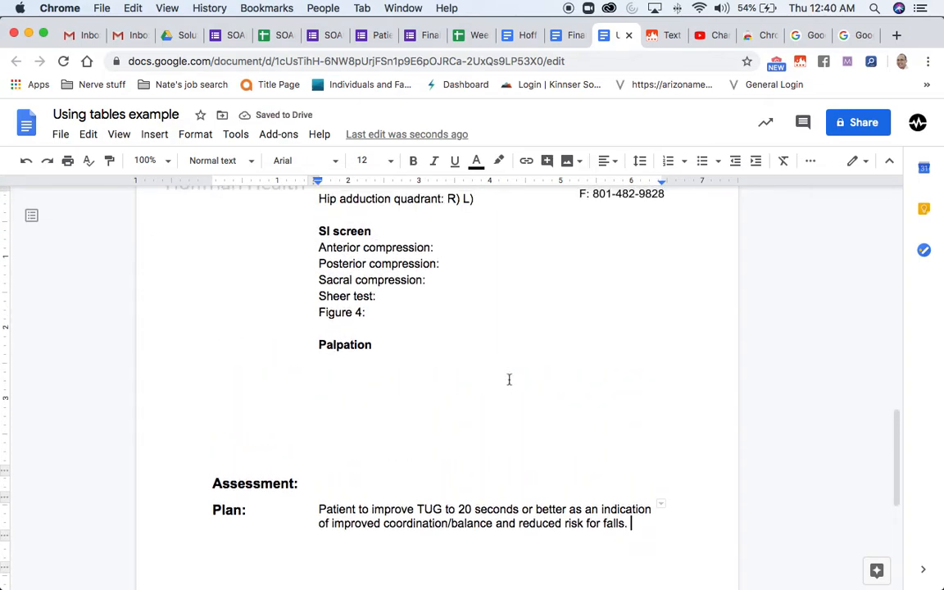
{"action": "scroll", "coordinate": [553, 521], "scroll_direction": "down", "scroll_amount": 4}
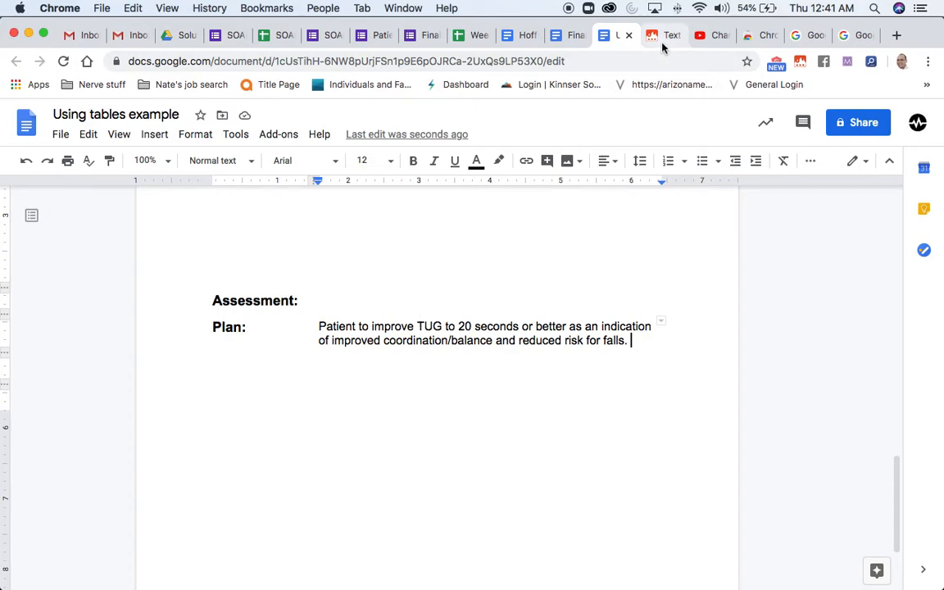
- Switch to the Text Blaze dashboard and look through the snippet list and the lumbar Evaluation snippet's text
{"action": "left_click", "coordinate": [662, 40]}
{"action": "scroll", "coordinate": [181, 390], "scroll_direction": "down", "scroll_amount": 3}
{"action": "scroll", "coordinate": [181, 390], "scroll_direction": "down", "scroll_amount": 1}
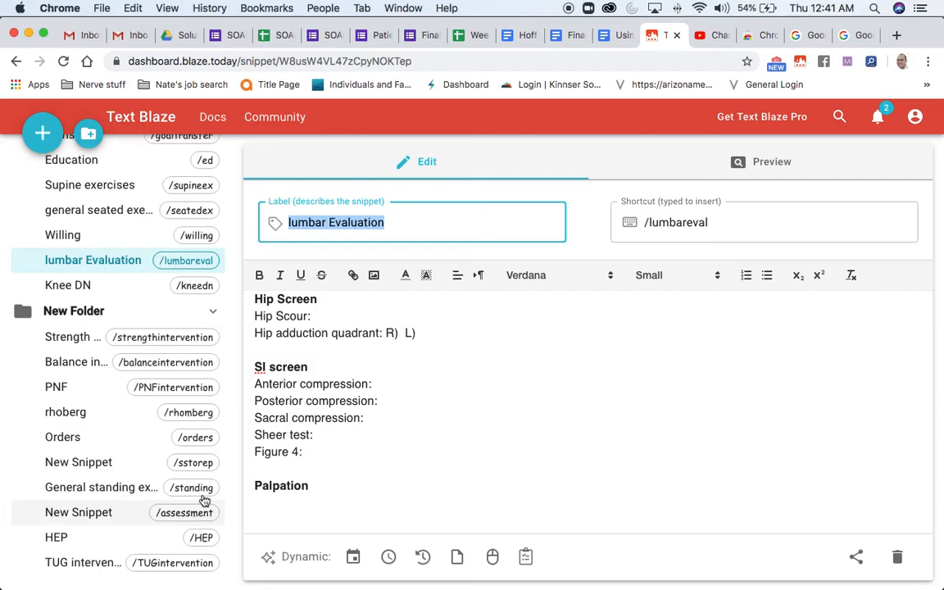
{"action": "scroll", "coordinate": [510, 319], "scroll_direction": "down", "scroll_amount": 5}
{"action": "scroll", "coordinate": [509, 320], "scroll_direction": "up", "scroll_amount": 2}
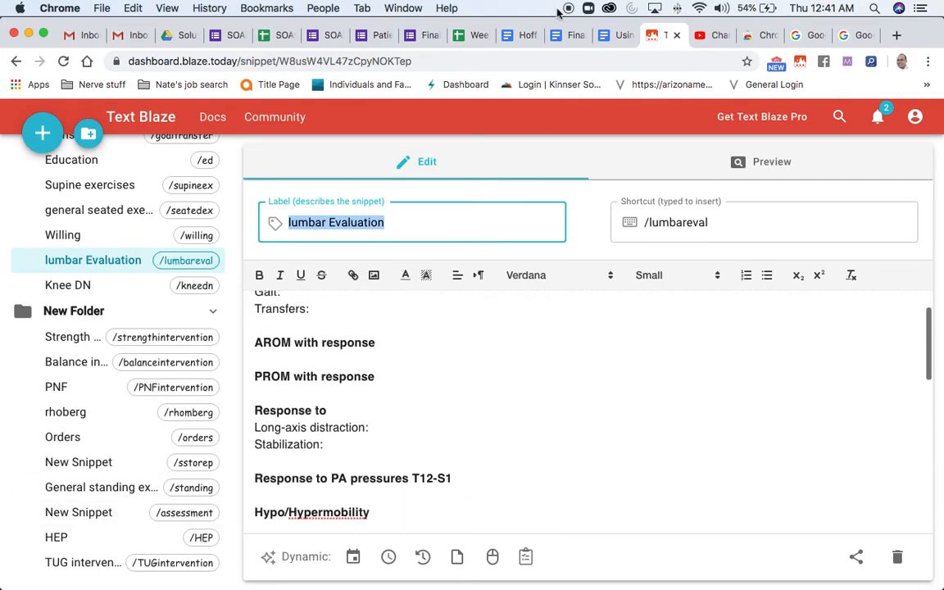
- Return to the Using tables example document and look over the lumbar evaluation inserted beside Objective
{"action": "left_click", "coordinate": [522, 36]}
{"action": "left_click", "coordinate": [618, 35]}
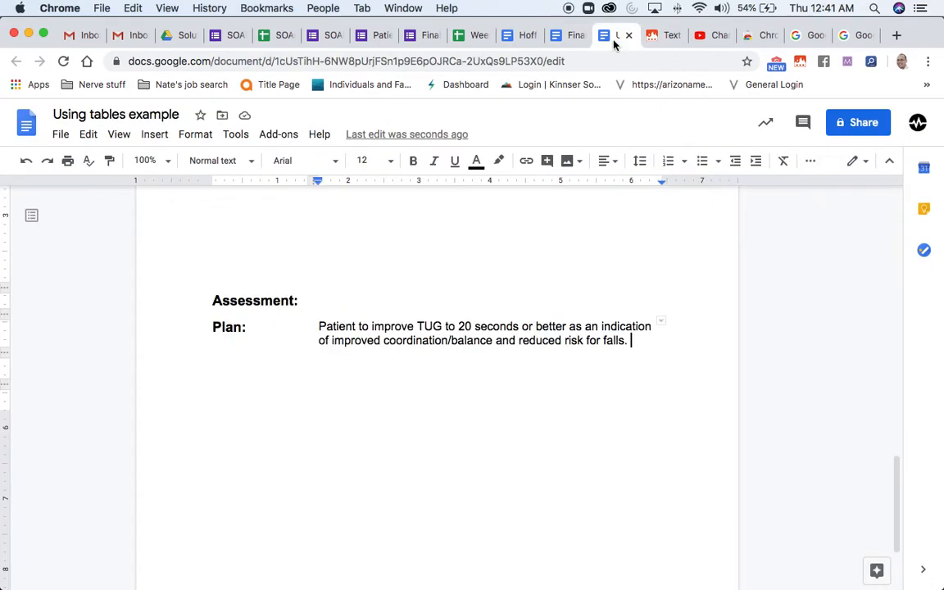
{"action": "scroll", "coordinate": [402, 383], "scroll_direction": "up", "scroll_amount": 20}
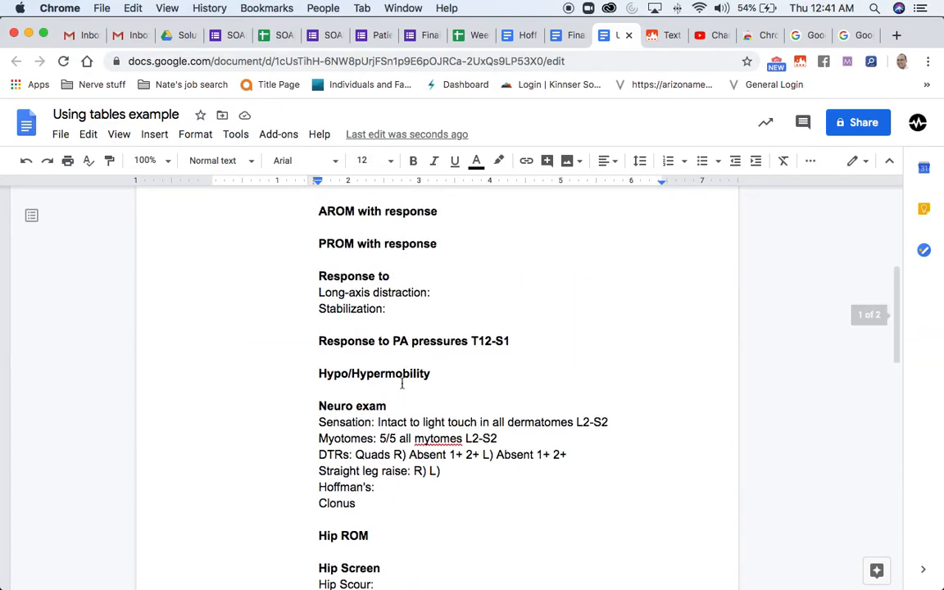
- Insert a new drawing with a freehand Scribble signature of two large initials after the TUG goal text beside Plan
{"action": "scroll", "coordinate": [402, 383], "scroll_direction": "down", "scroll_amount": 4}
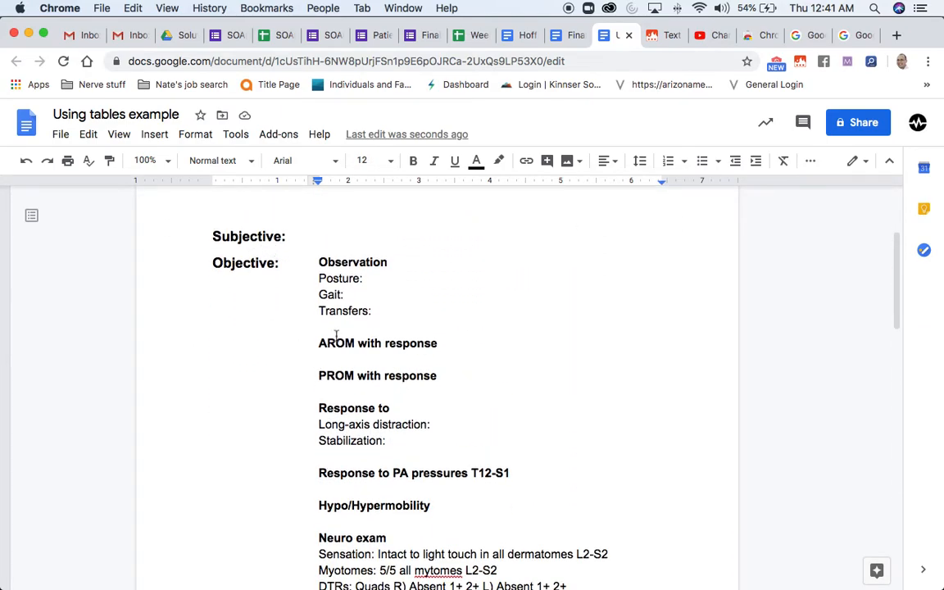
{"action": "scroll", "coordinate": [336, 334], "scroll_direction": "down", "scroll_amount": 15}
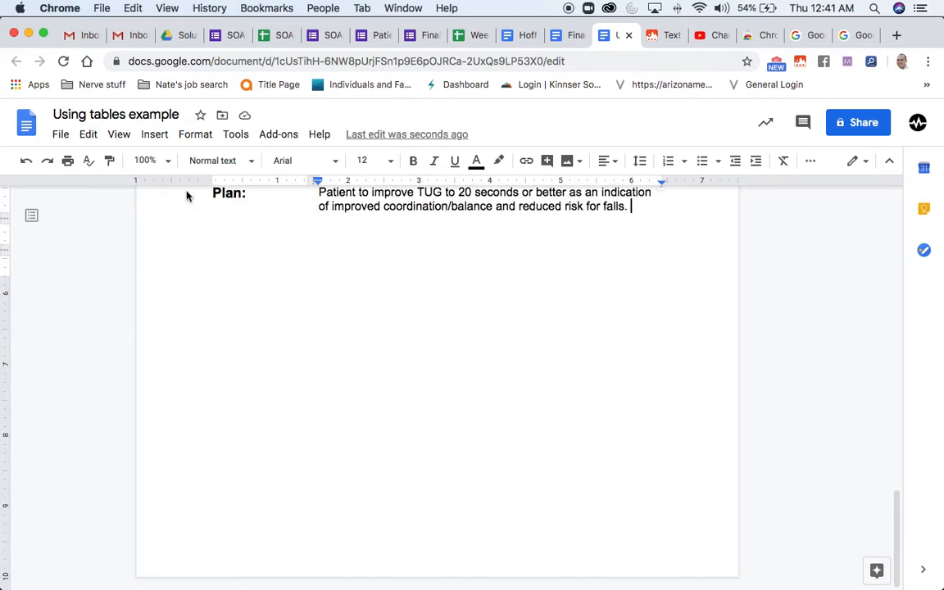
{"action": "left_click", "coordinate": [157, 139]}
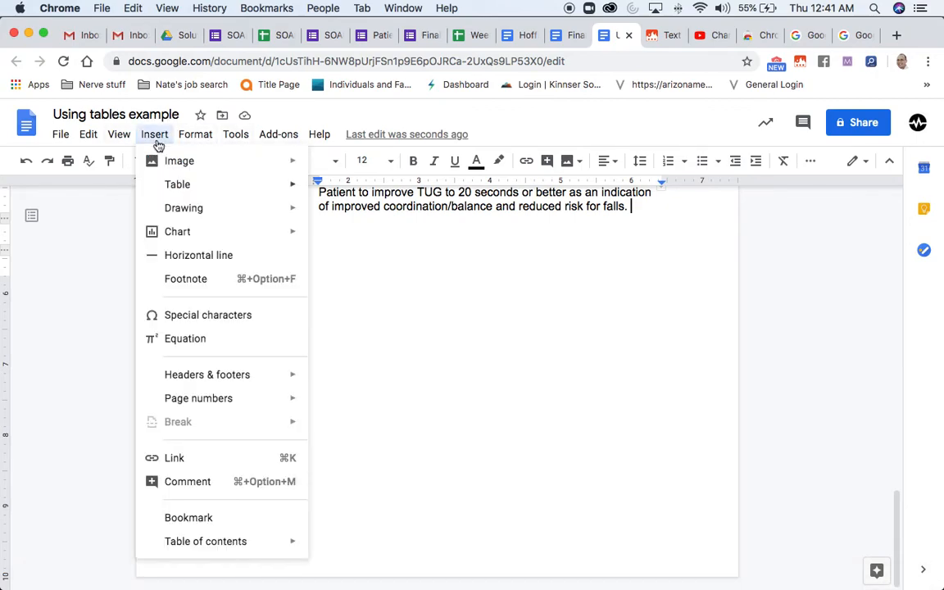
{"action": "mouse_move", "coordinate": [205, 213]}
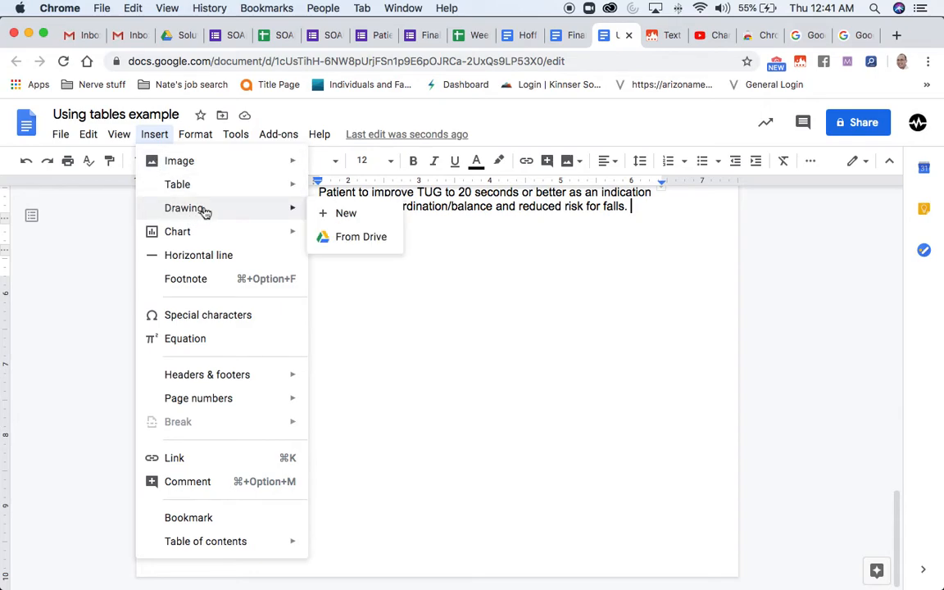
{"action": "left_click", "coordinate": [348, 217]}
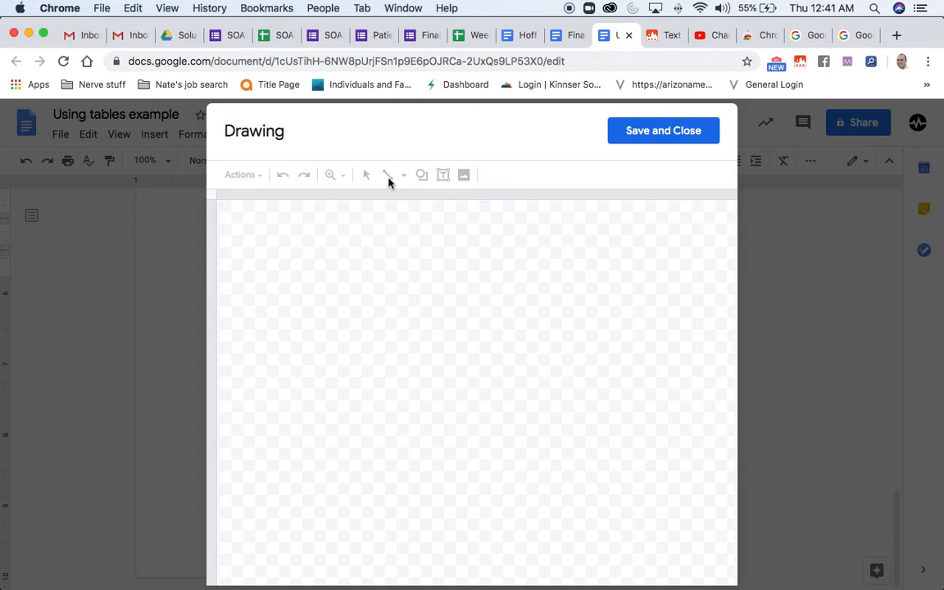
{"action": "left_click", "coordinate": [404, 176]}
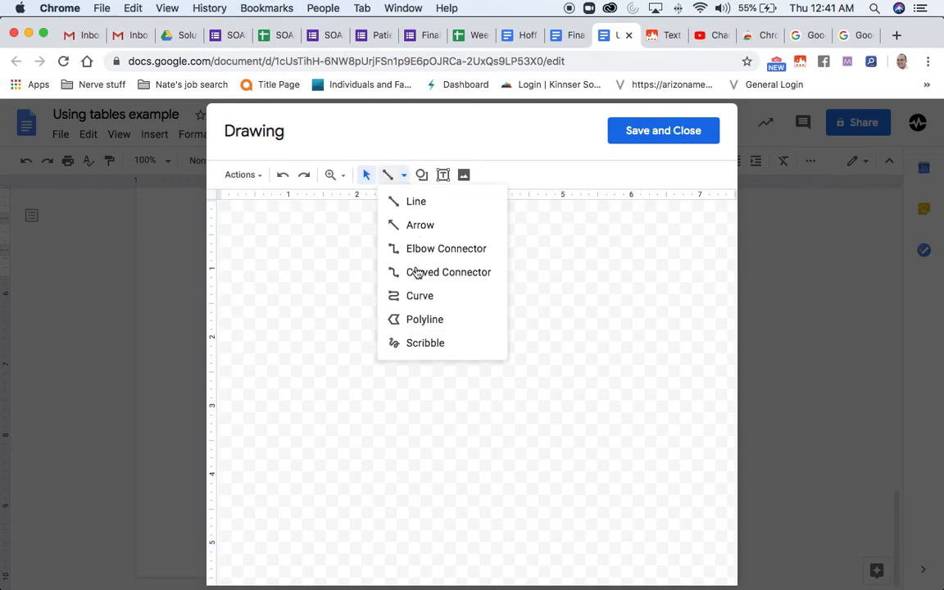
{"action": "left_click", "coordinate": [416, 348]}
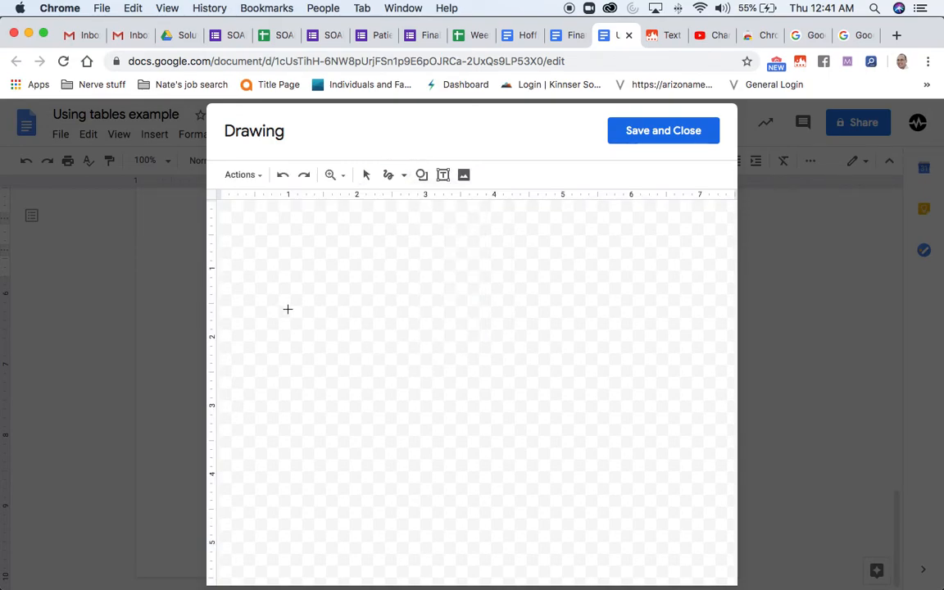
{"action": "left_click_drag", "start_coordinate": [243, 319], "coordinate": [275, 406]}
{"action": "left_click_drag", "start_coordinate": [343, 282], "coordinate": [328, 422]}
{"action": "left_click_drag", "start_coordinate": [281, 353], "coordinate": [368, 336]}
{"action": "left_click_drag", "start_coordinate": [424, 307], "coordinate": [443, 414]}
{"action": "left_click_drag", "start_coordinate": [517, 275], "coordinate": [517, 346]}
{"action": "left_click_drag", "start_coordinate": [456, 345], "coordinate": [573, 280]}
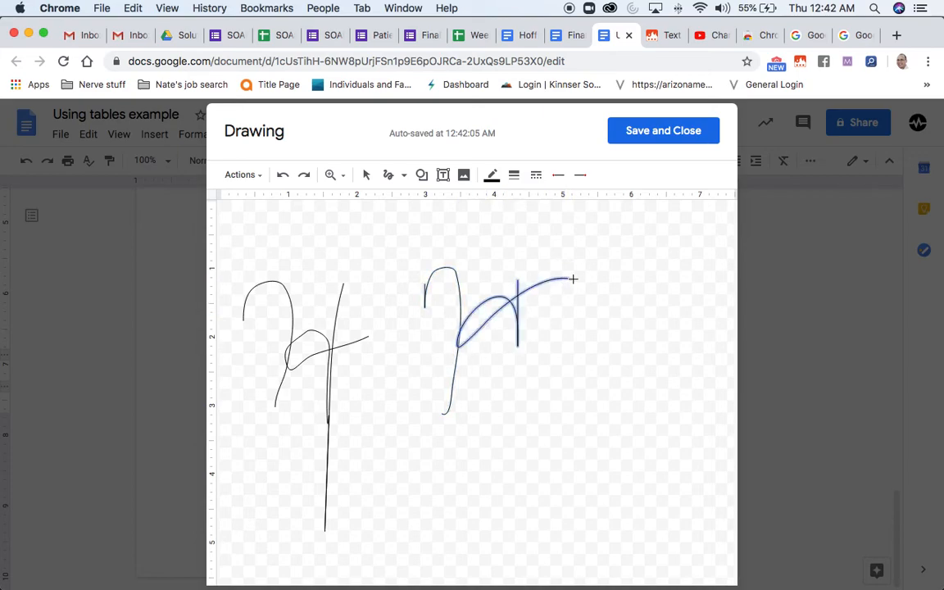
{"action": "left_click", "coordinate": [664, 131]}
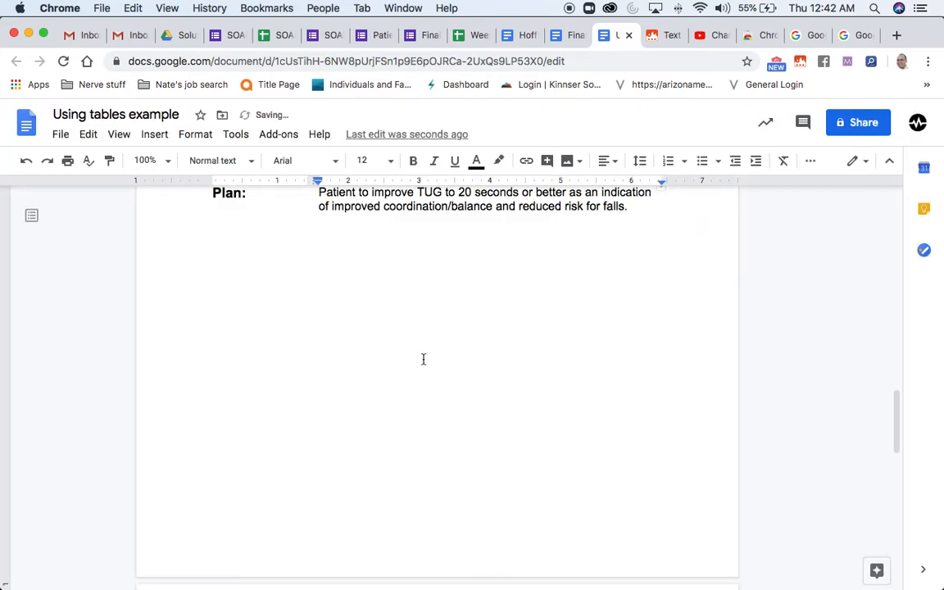
- Try the signature drawing at a much smaller size inside the Plan heading's cell, and delete it from the document
{"action": "scroll", "coordinate": [446, 359], "scroll_direction": "up", "scroll_amount": 10}
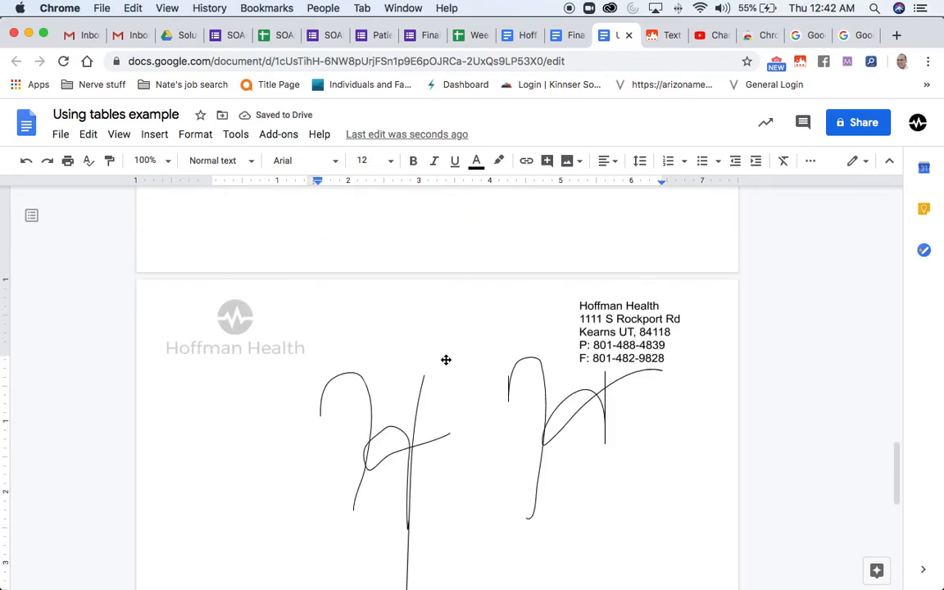
{"action": "left_click", "coordinate": [527, 455]}
{"action": "scroll", "coordinate": [528, 455], "scroll_direction": "down", "scroll_amount": 2}
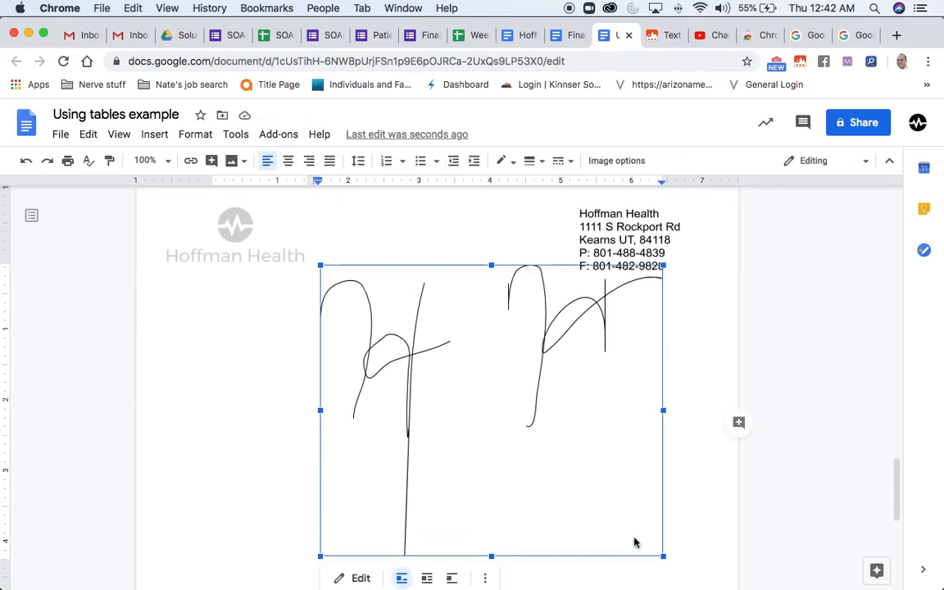
{"action": "mouse_move", "coordinate": [665, 557]}
{"action": "left_mouse_down"}
{"action": "mouse_move", "coordinate": [466, 417]}
{"action": "mouse_move", "coordinate": [415, 399]}
{"action": "left_mouse_up"}
{"action": "left_click_drag", "start_coordinate": [390, 280], "coordinate": [219, 282]}
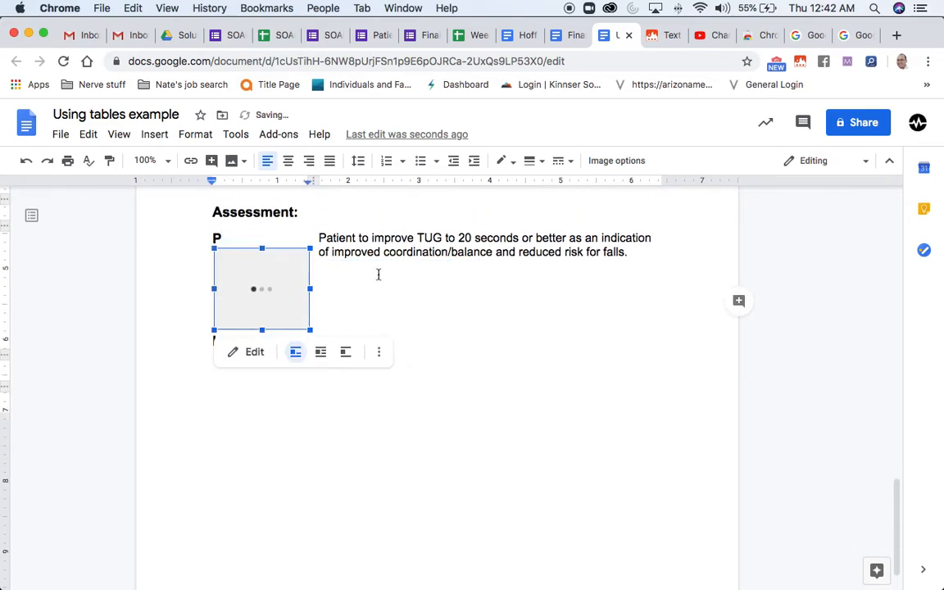
{"action": "key", "text": "Delete"}
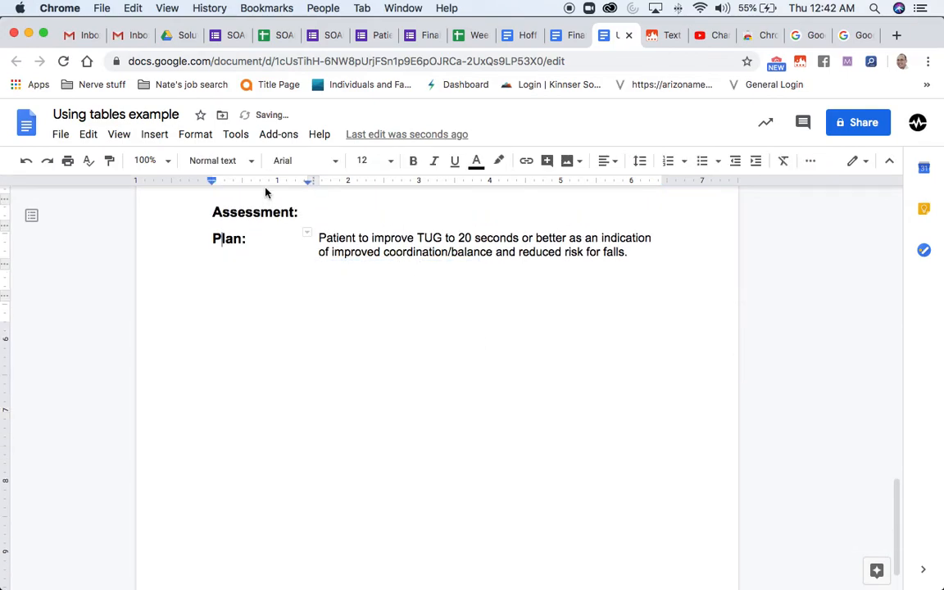
- Try to create a drawing with the SimpleDrawing add-on, retry once, and close the add-on
{"action": "left_click", "coordinate": [275, 138]}
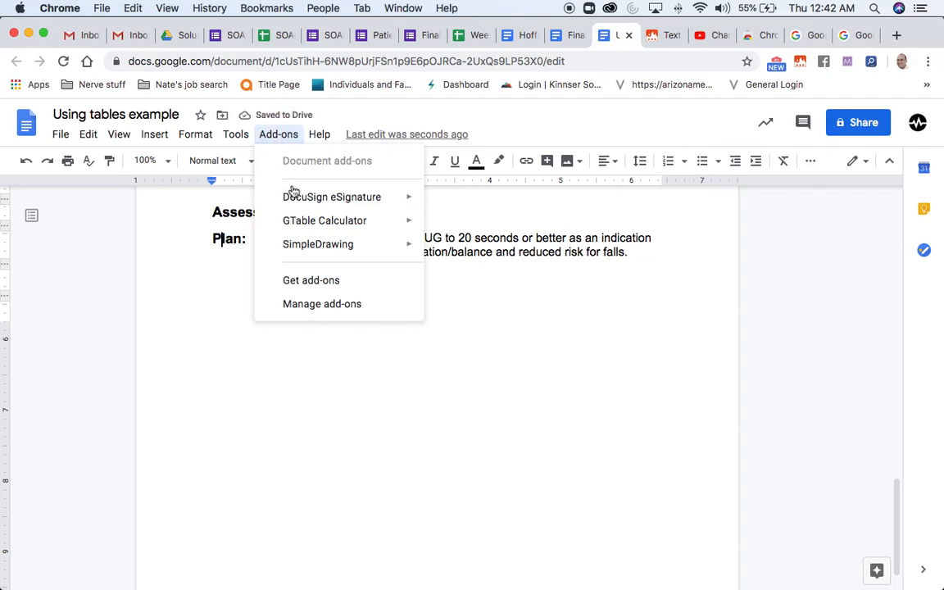
{"action": "mouse_move", "coordinate": [410, 250]}
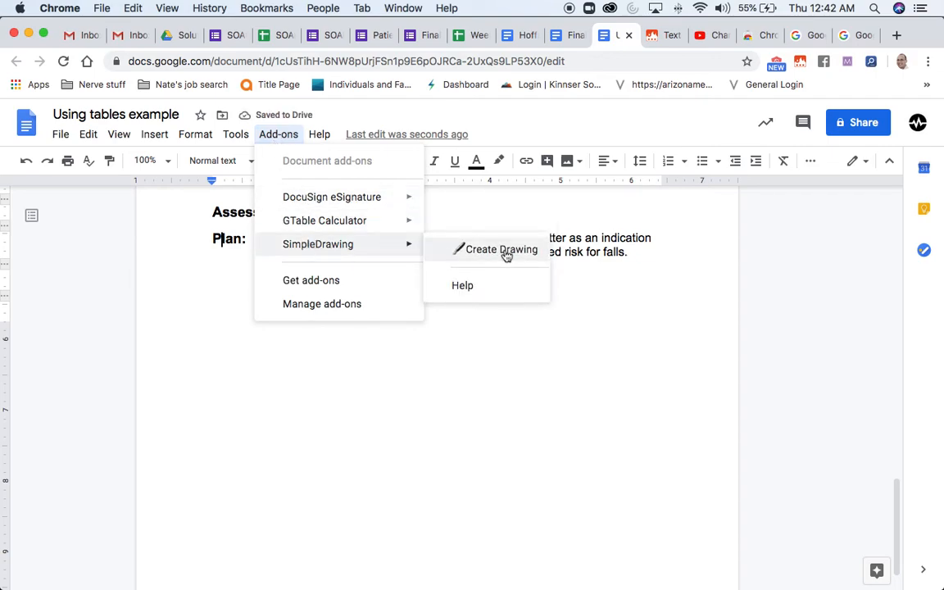
{"action": "left_click", "coordinate": [451, 251]}
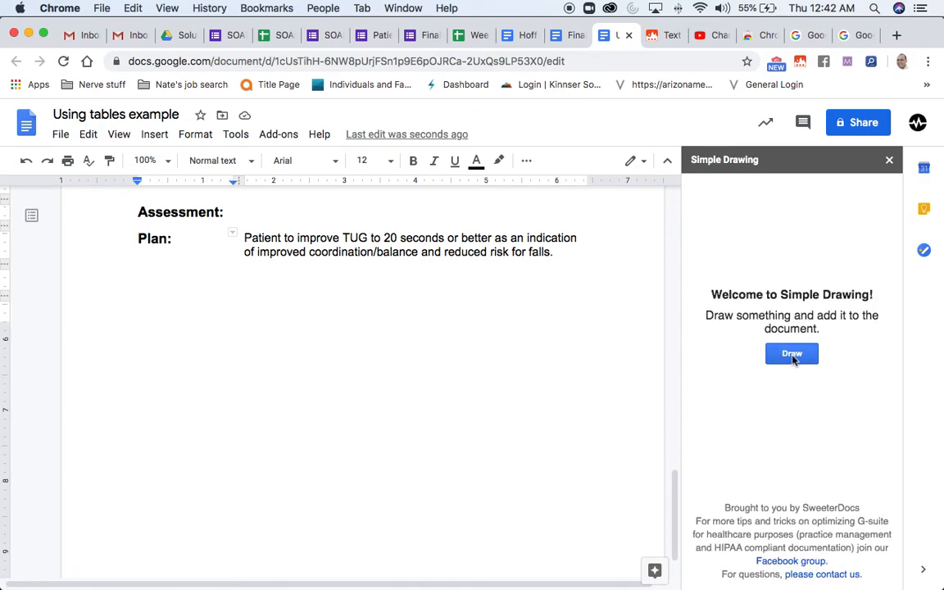
{"action": "left_click", "coordinate": [792, 356]}
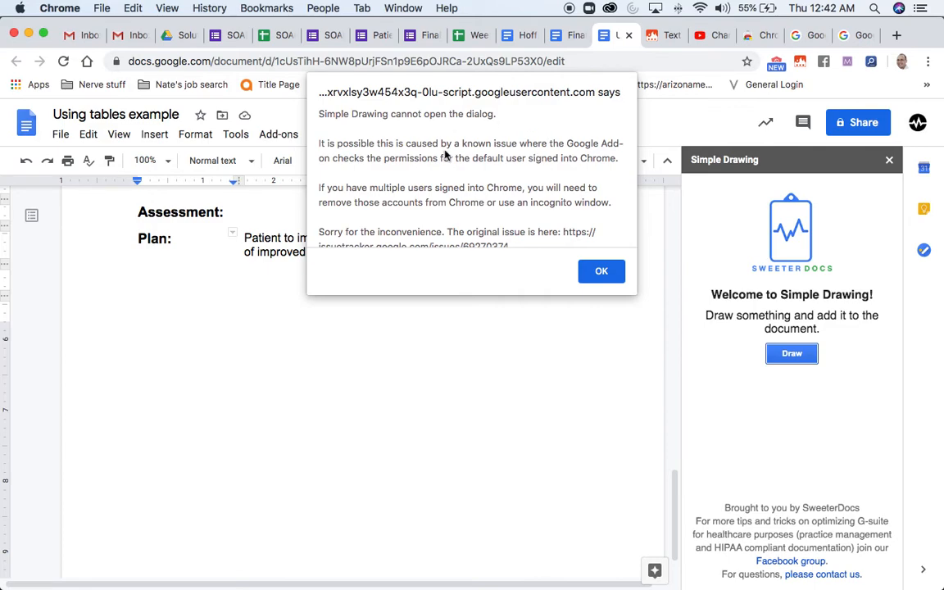
{"action": "left_click", "coordinate": [601, 273]}
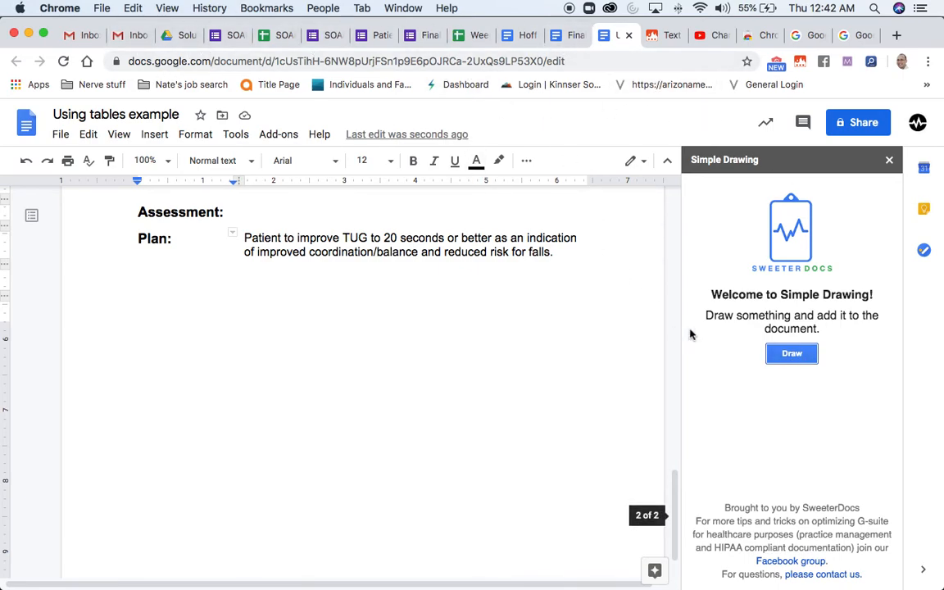
{"action": "left_click", "coordinate": [792, 354]}
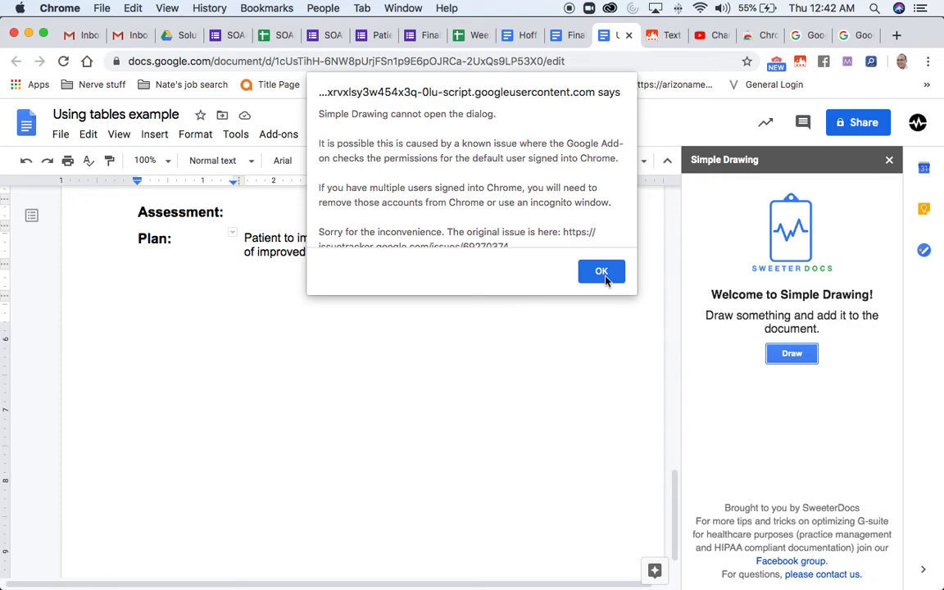
{"action": "left_click", "coordinate": [605, 277]}
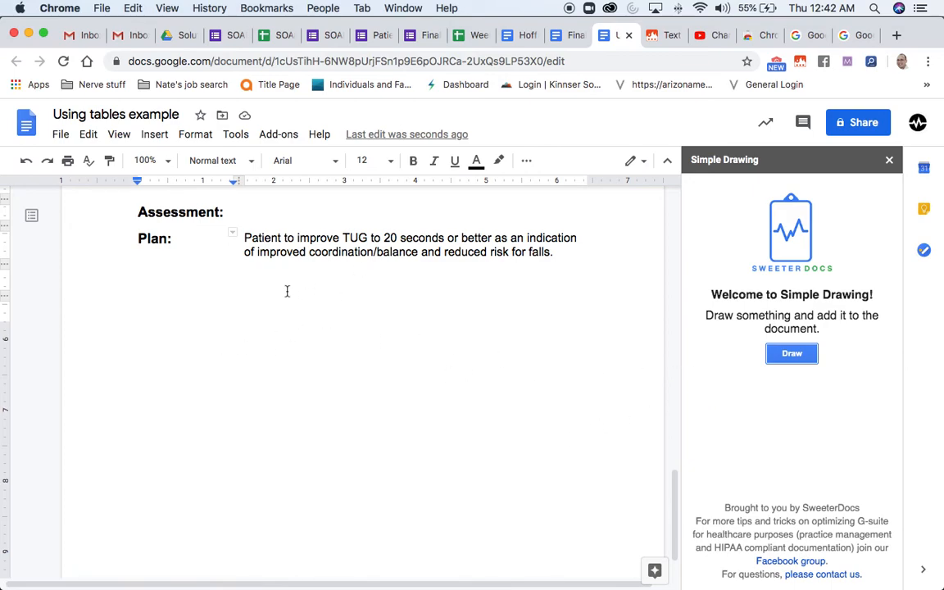
{"action": "left_click", "coordinate": [889, 161]}
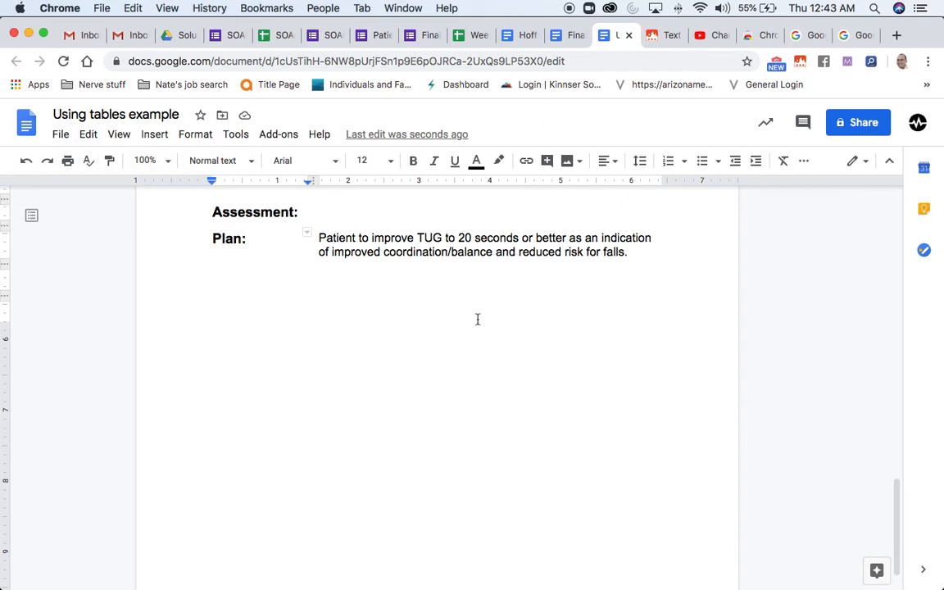
- Preview the evaluation for printing with Save to Google Drive as the destination, and cancel without saving
{"action": "scroll", "coordinate": [477, 320], "scroll_direction": "up", "scroll_amount": 15}
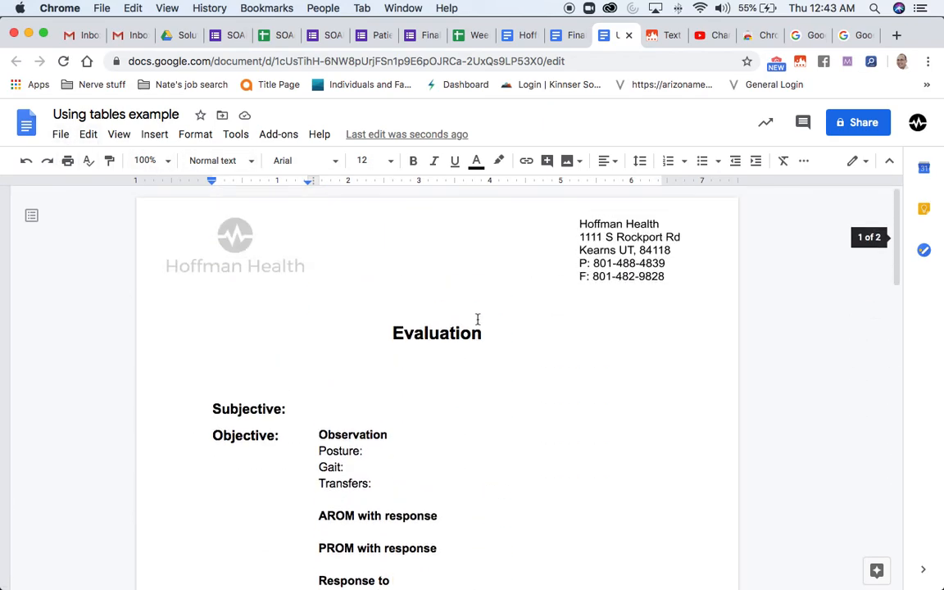
{"action": "left_click", "coordinate": [61, 135]}
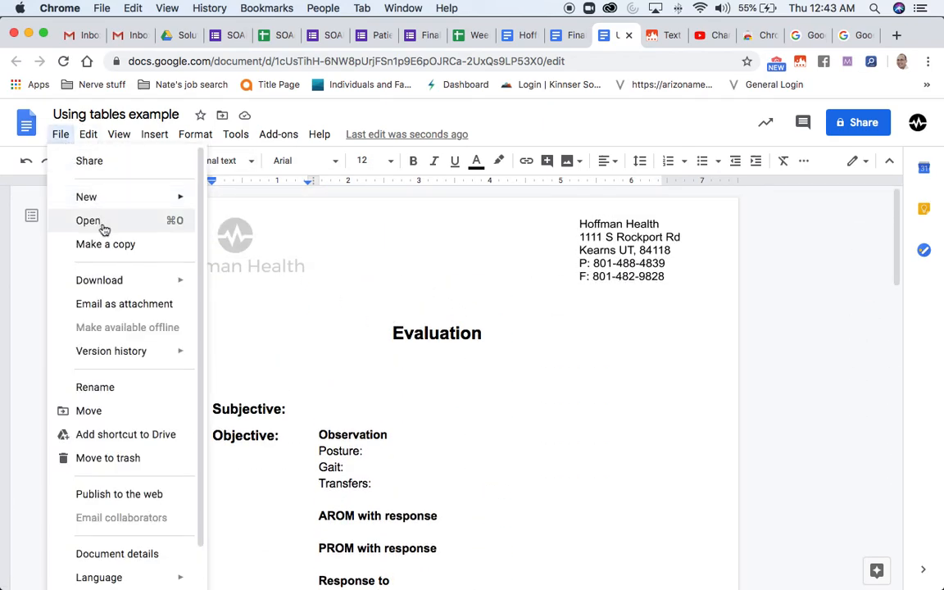
{"action": "scroll", "coordinate": [132, 425], "scroll_direction": "down", "scroll_amount": 1}
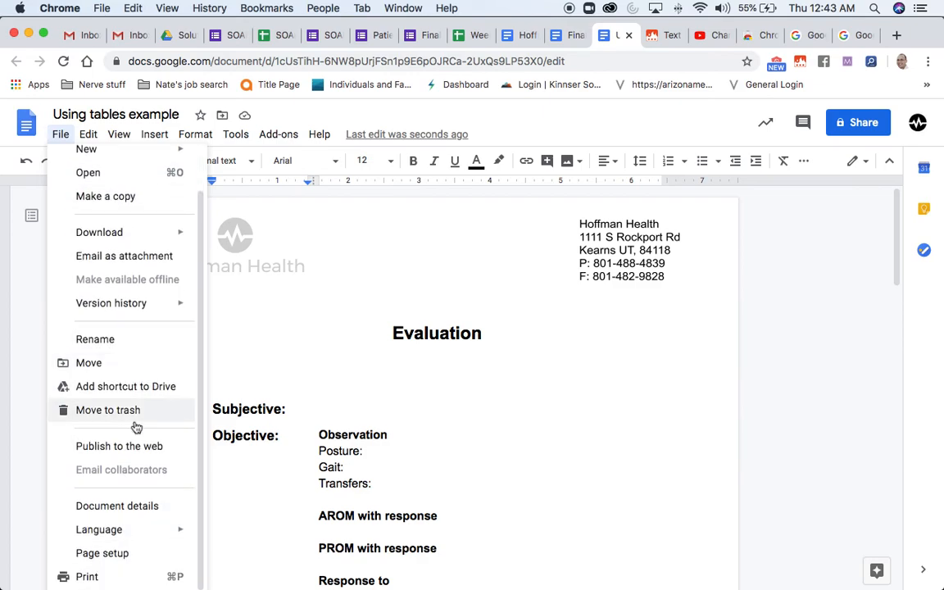
{"action": "left_click", "coordinate": [110, 577]}
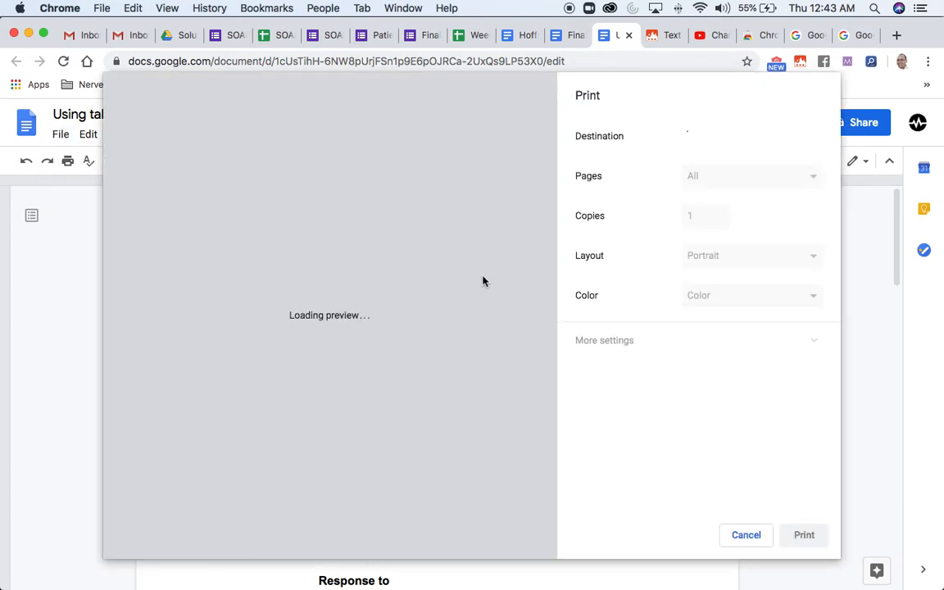
{"action": "left_click", "coordinate": [773, 136]}
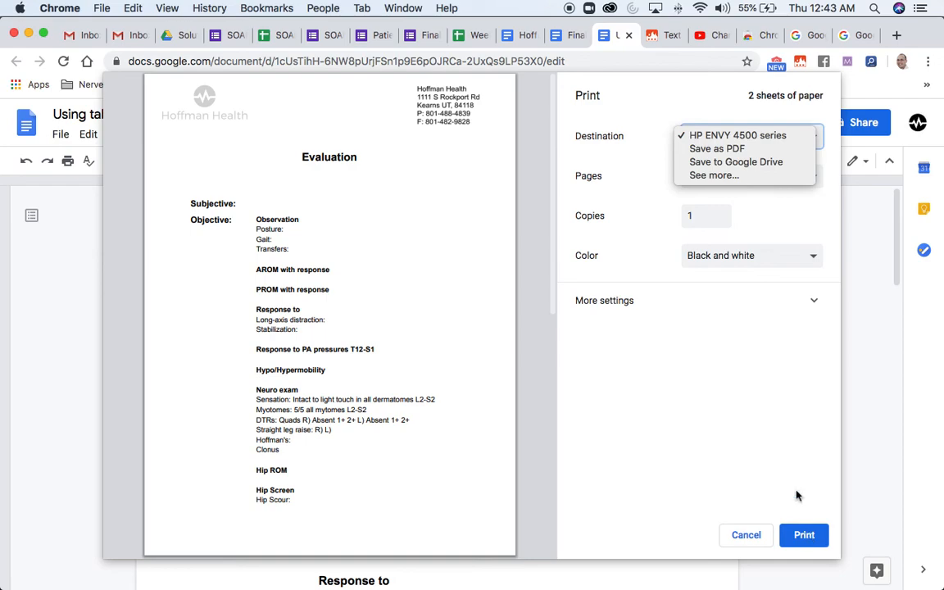
{"action": "left_click", "coordinate": [736, 161]}
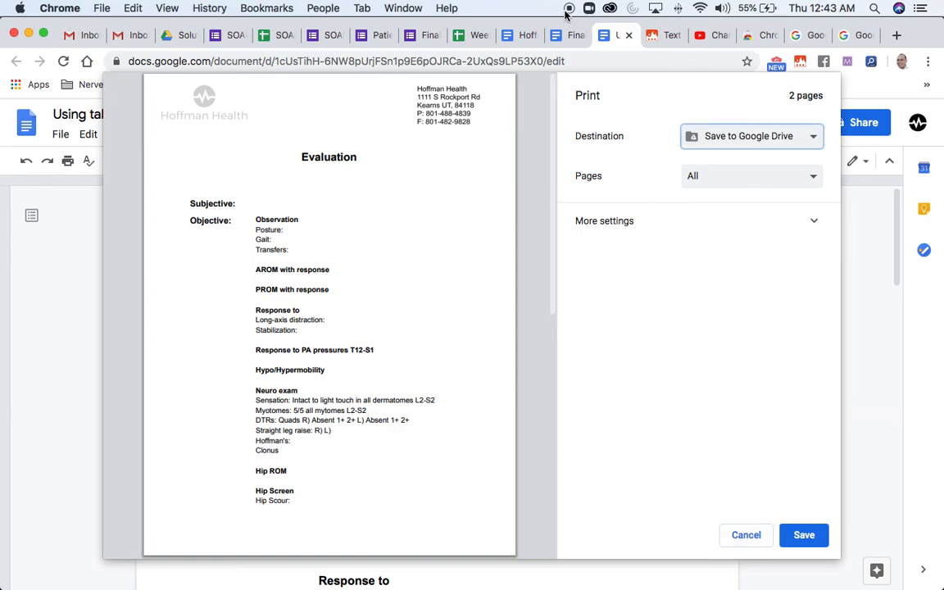
{"action": "left_click", "coordinate": [744, 539]}
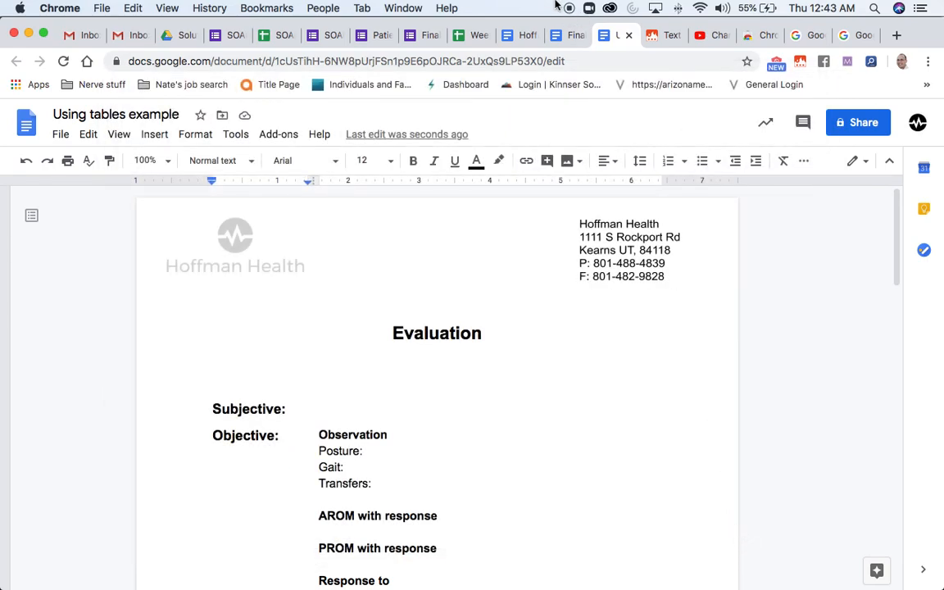